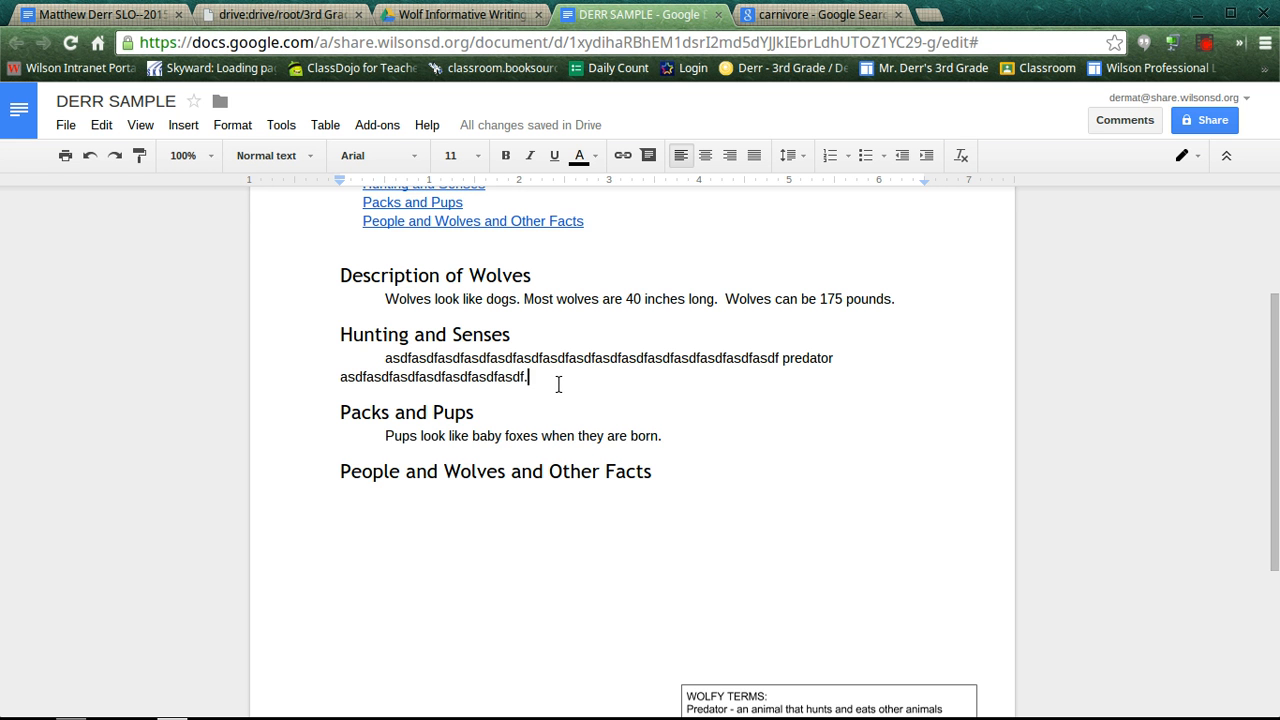
- Insert a new drawing after the Hunting and Senses paragraph and draw a wide text box on its canvas
scroll(558, 384, down, 3)
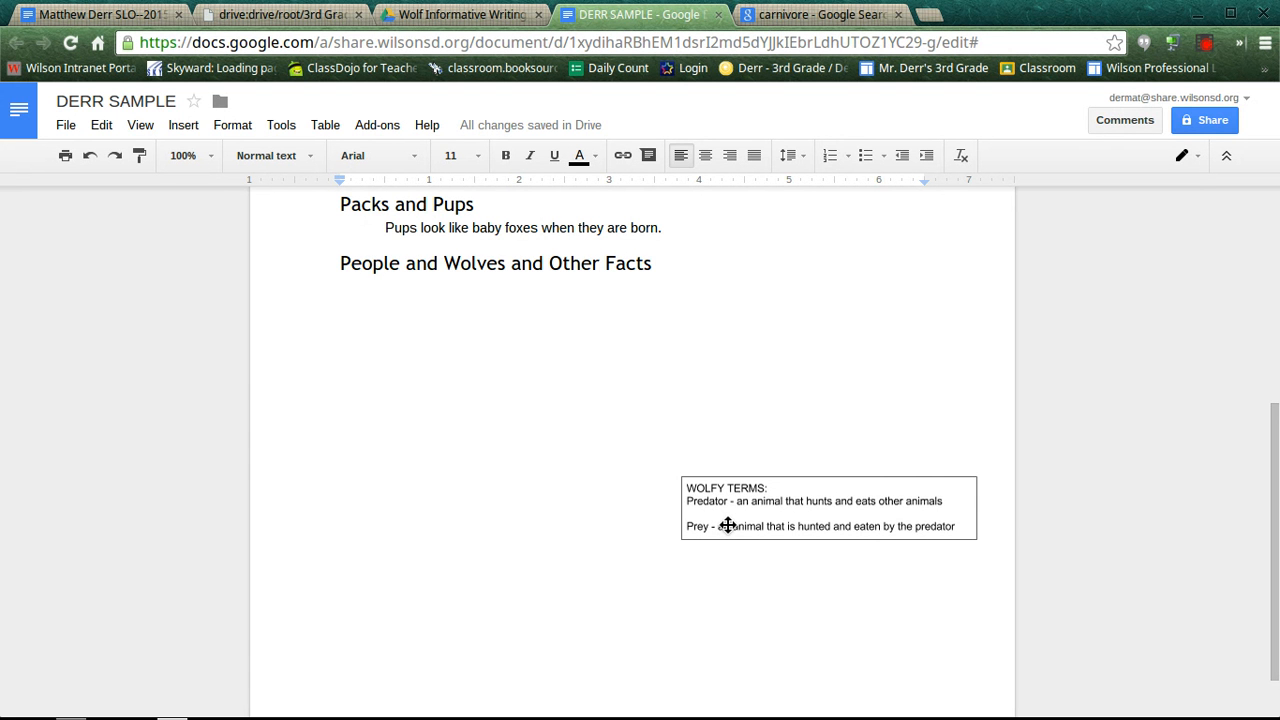
scroll(639, 355, up, 3)
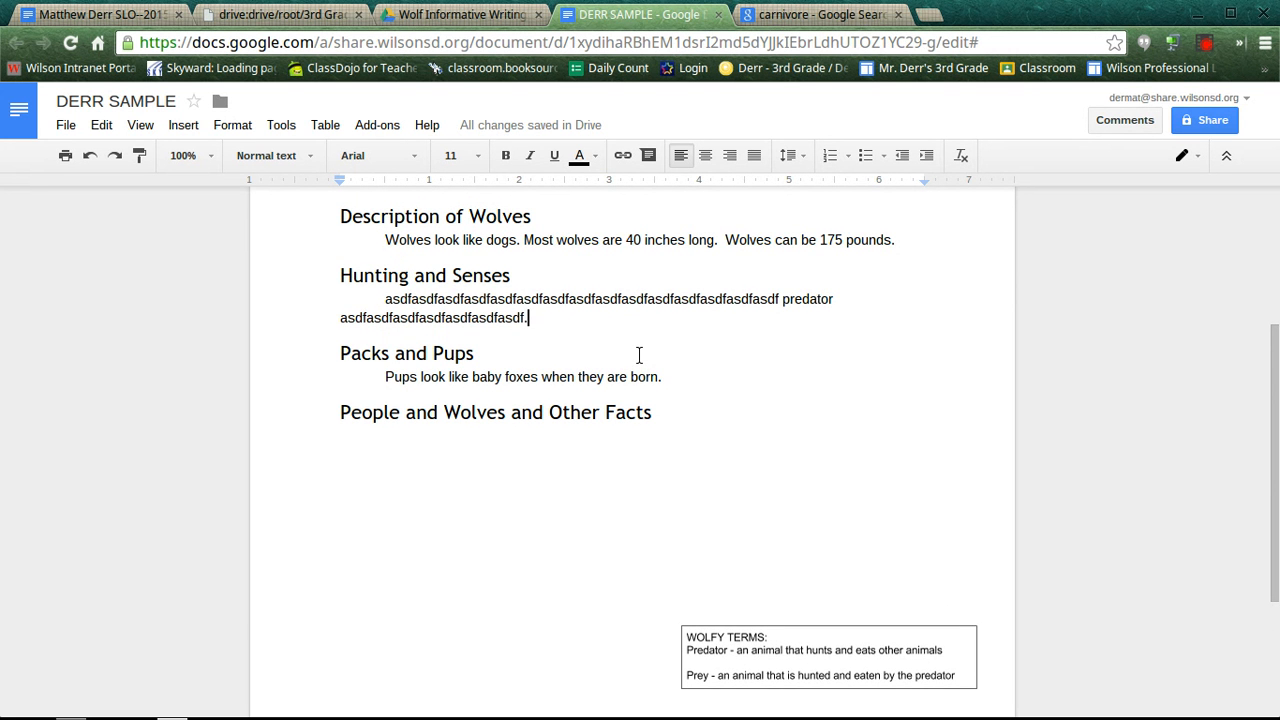
key(alt+i)
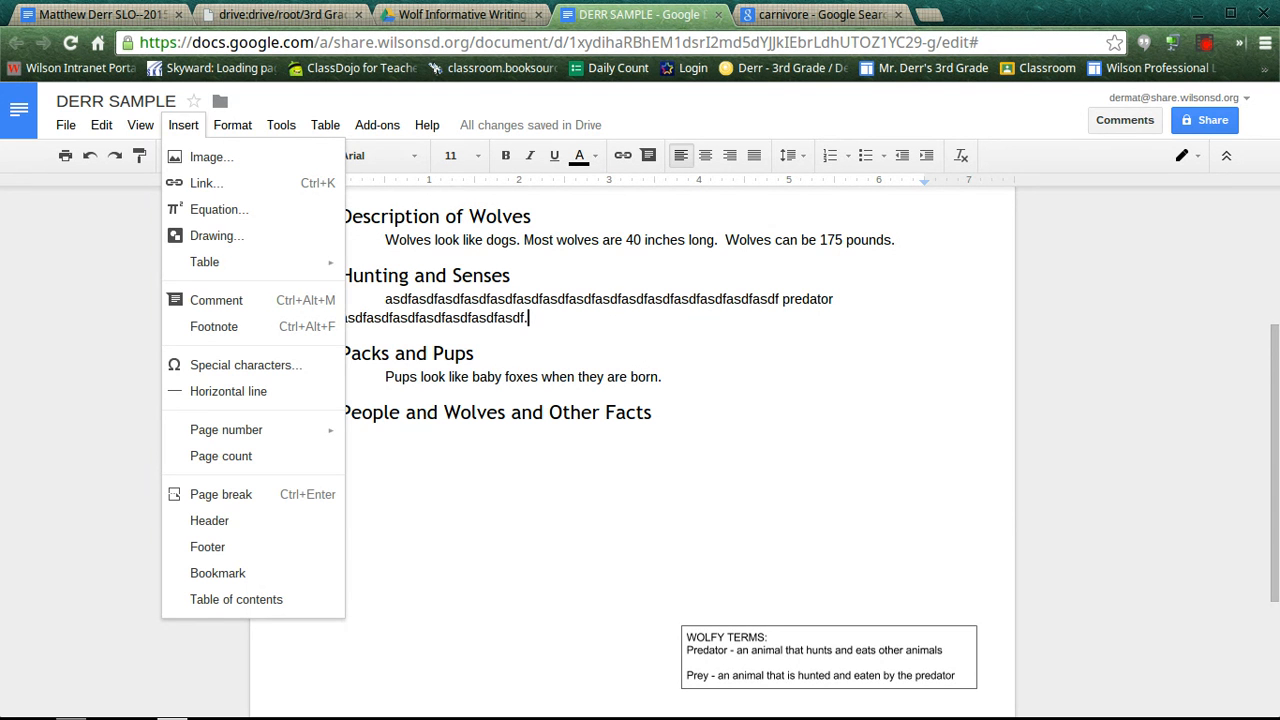
key(d)
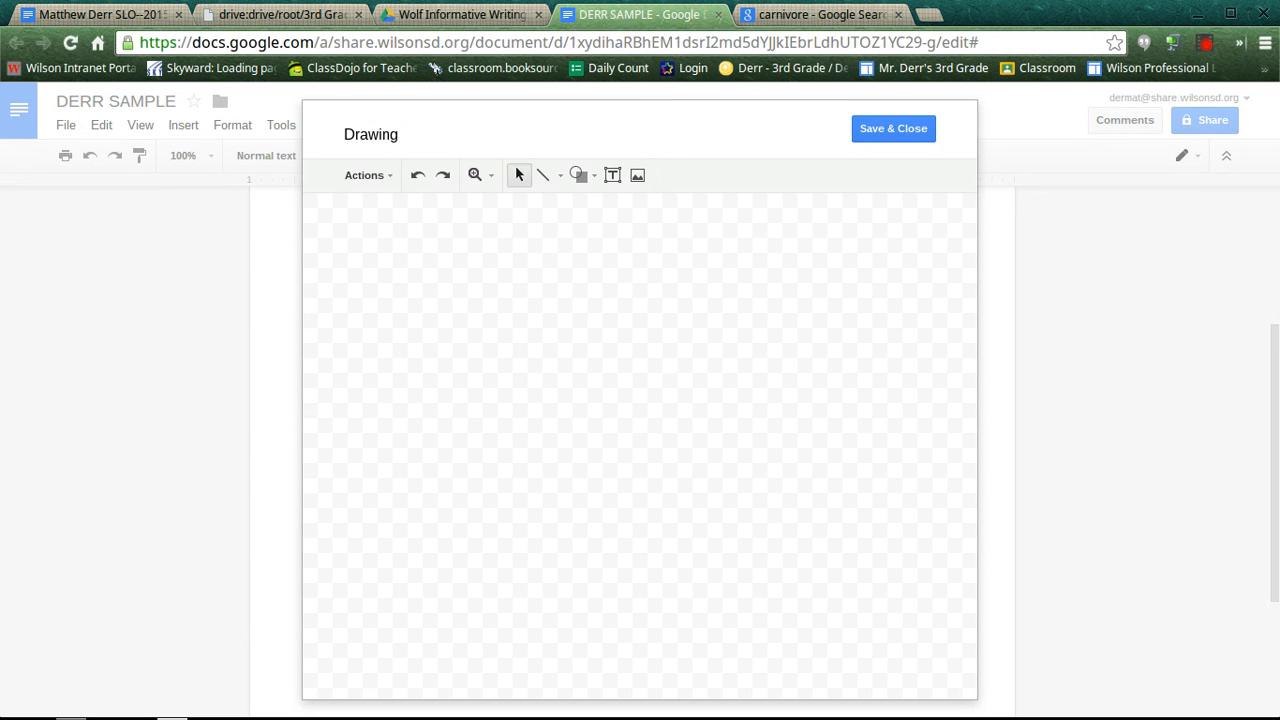
click(612, 177)
drag(418, 262, 885, 403)
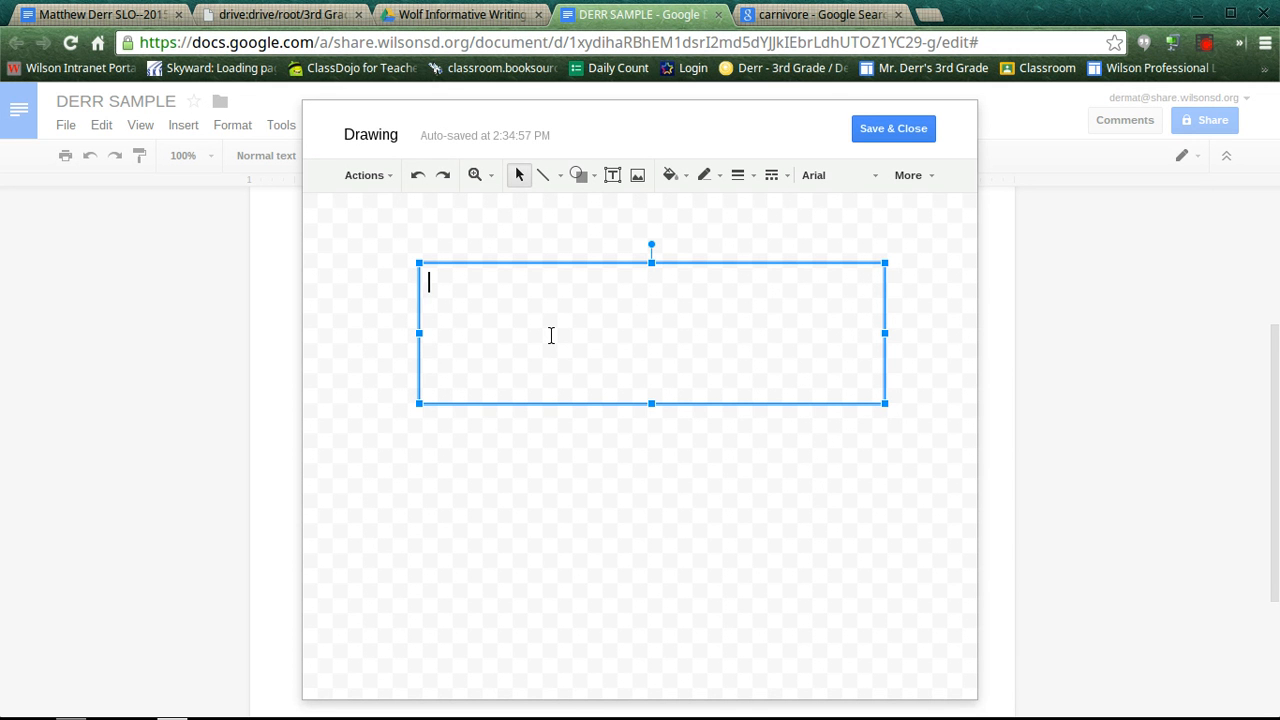
- Enter the heading "Definitions" and the line "Carnivore - an animal that eats meat" in the text box, correcting the spelling of "animal"
text(P)
key(BackSpace)
text(Definitions)
key(Return)
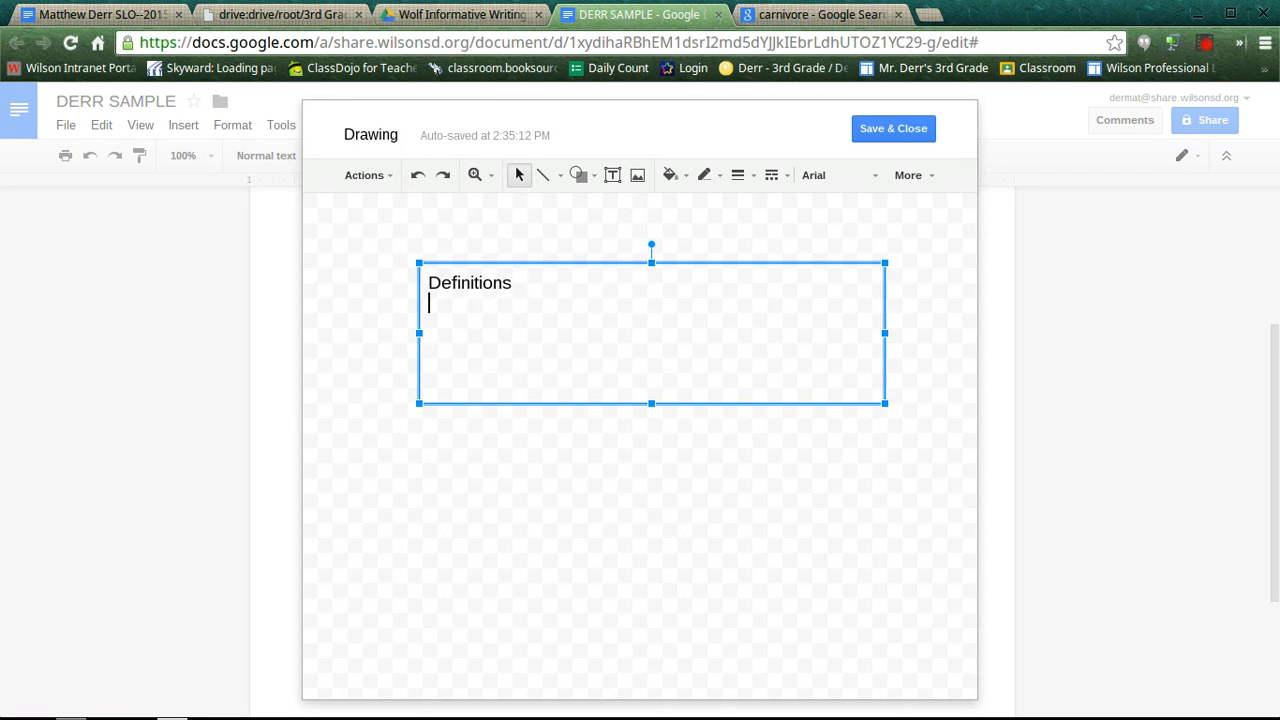
text(Carnivore - an anmial th)
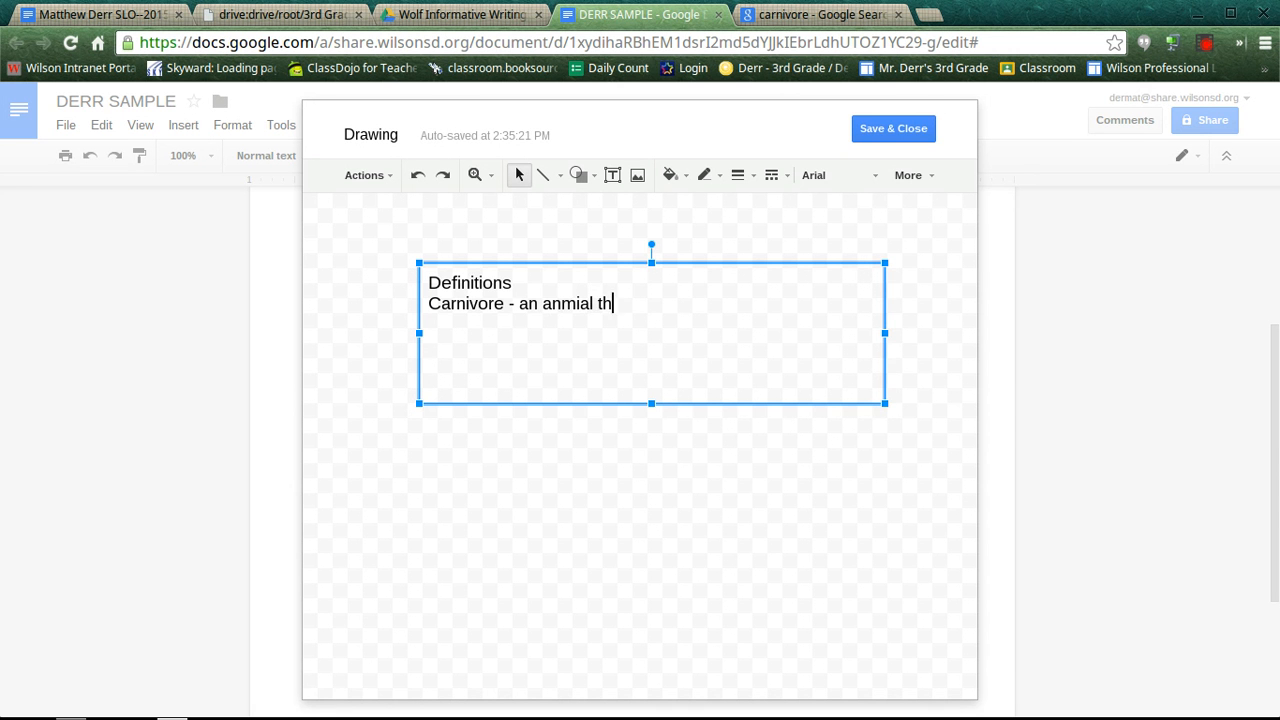
text(at eats meat)
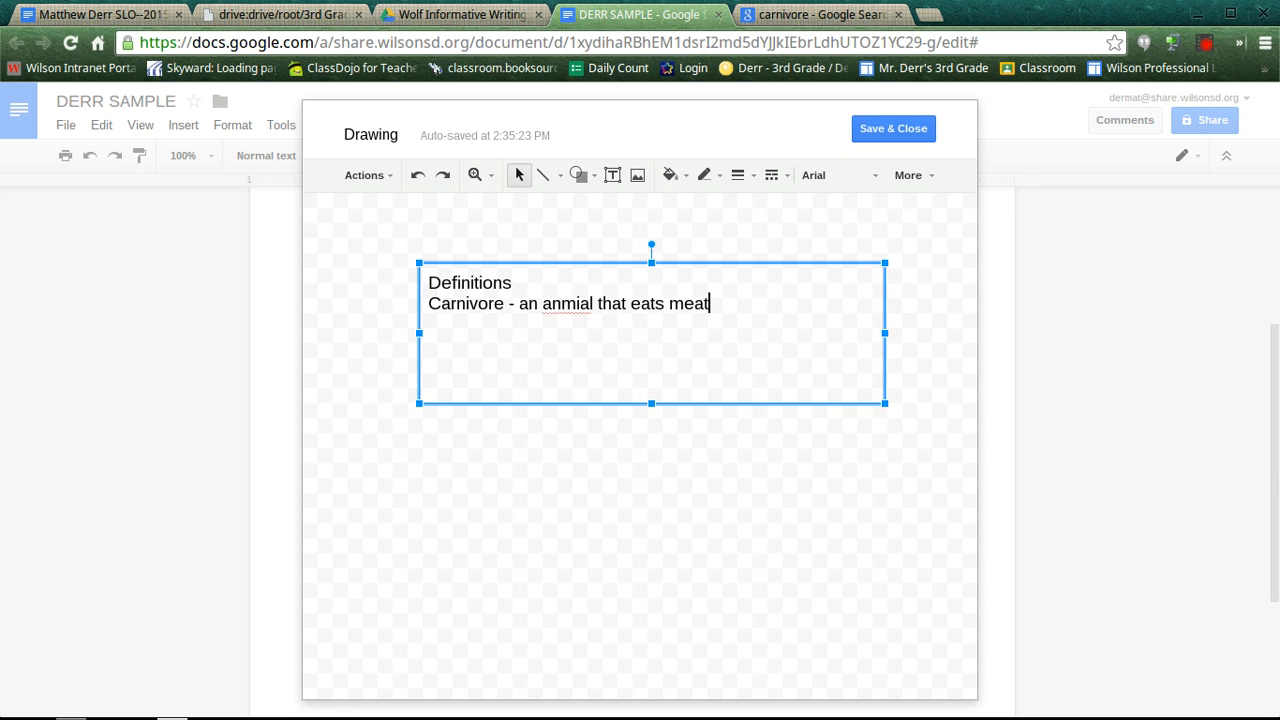
right_click(561, 299)
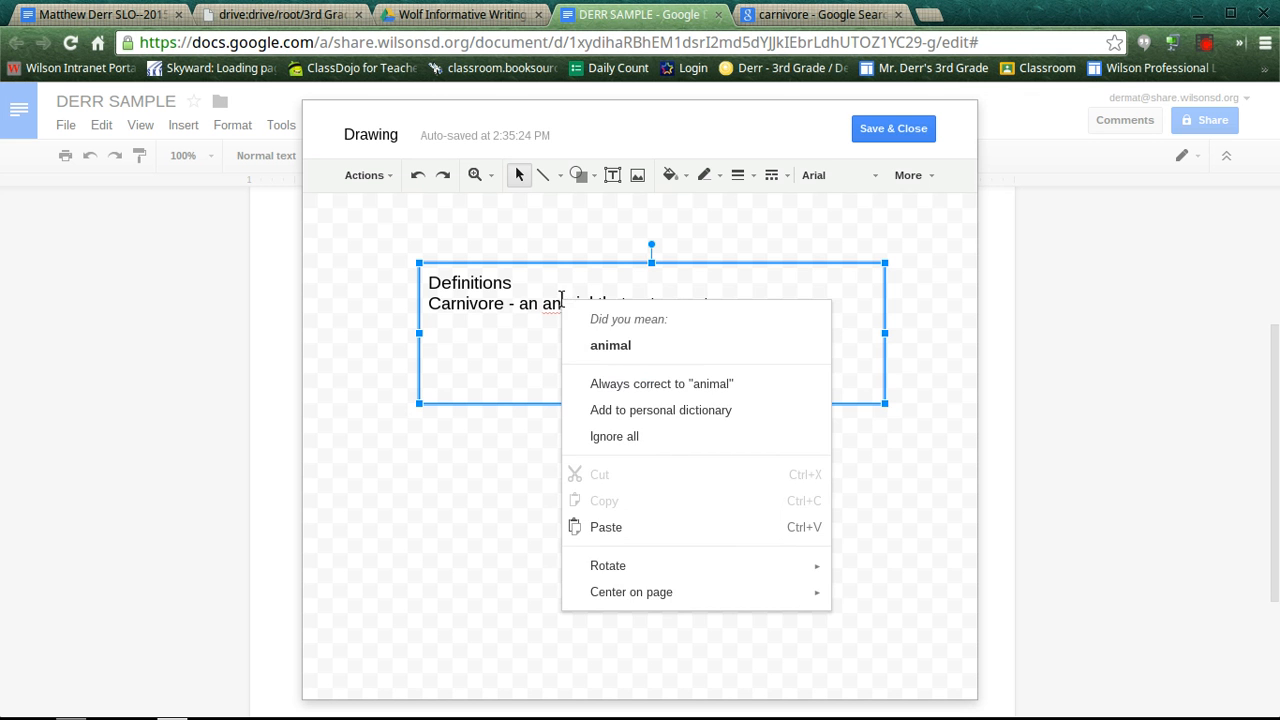
click(593, 347)
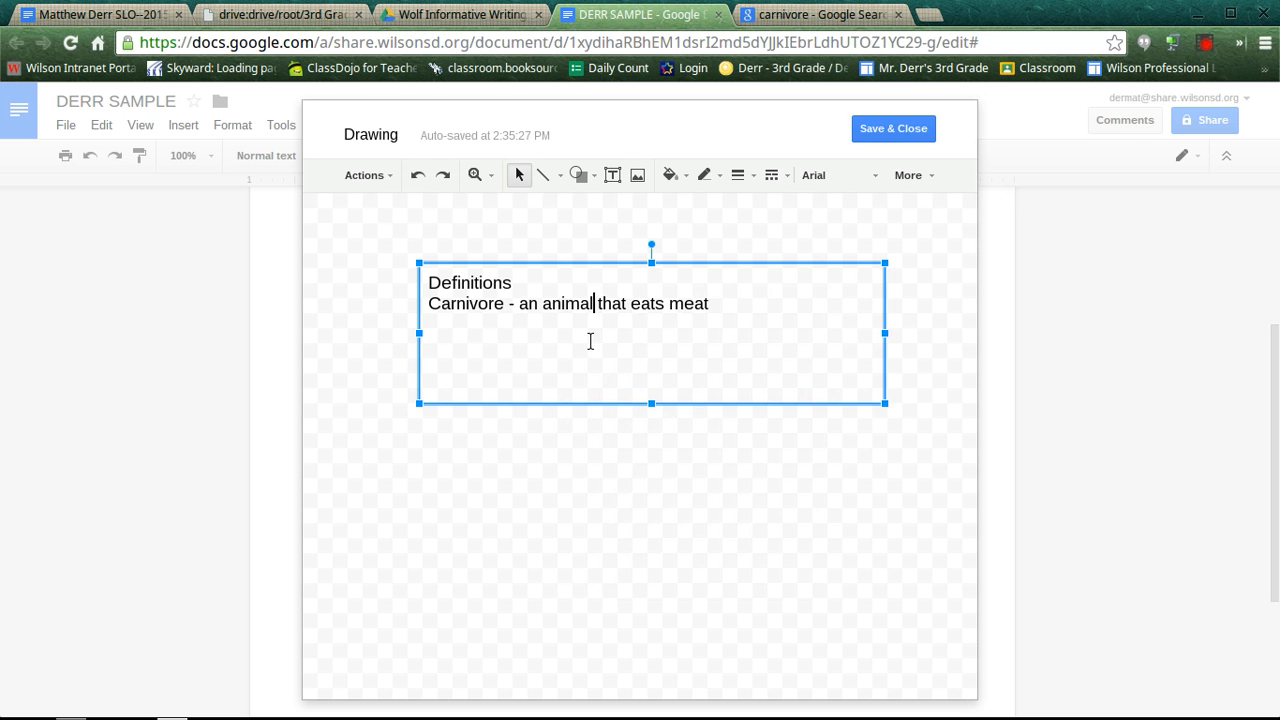
- Move the text box slightly down and to the left on the drawing canvas
click(793, 297)
drag(793, 296, 738, 333)
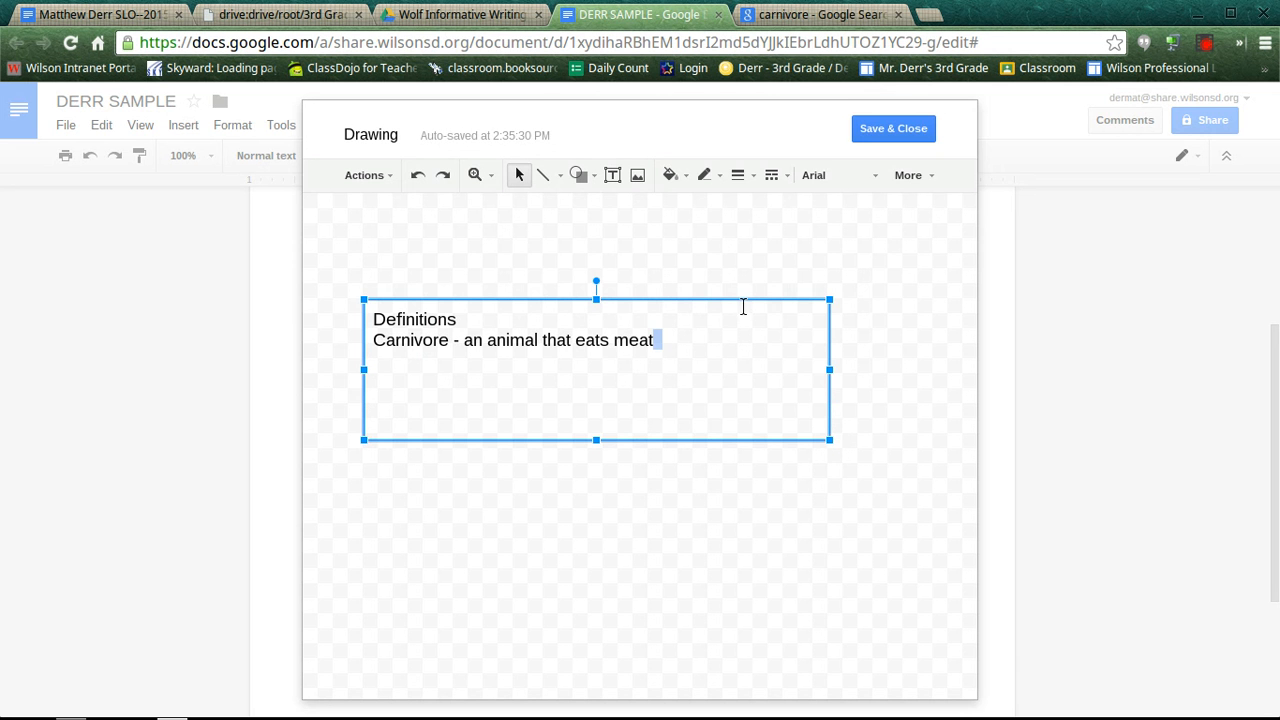
click(748, 303)
drag(748, 303, 792, 285)
- Set the font size of the Carnivore definition line to 12
triple_click(625, 314)
double_click(625, 314)
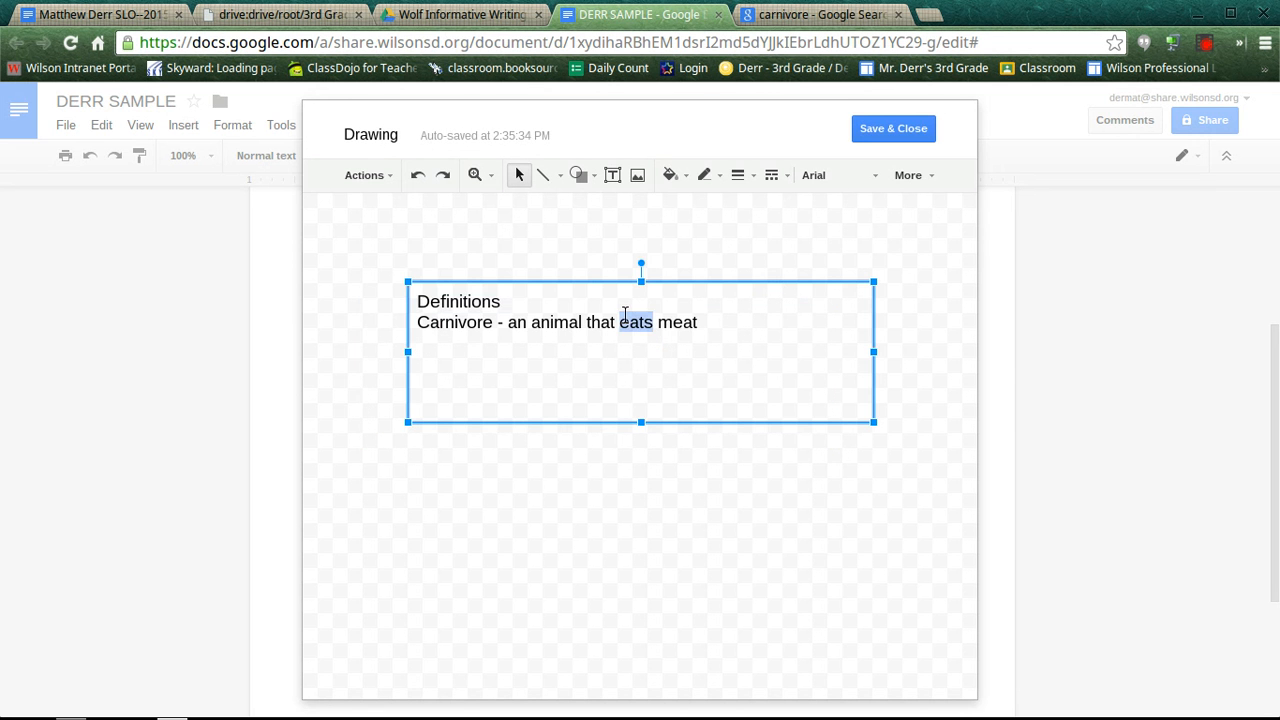
triple_click(625, 314)
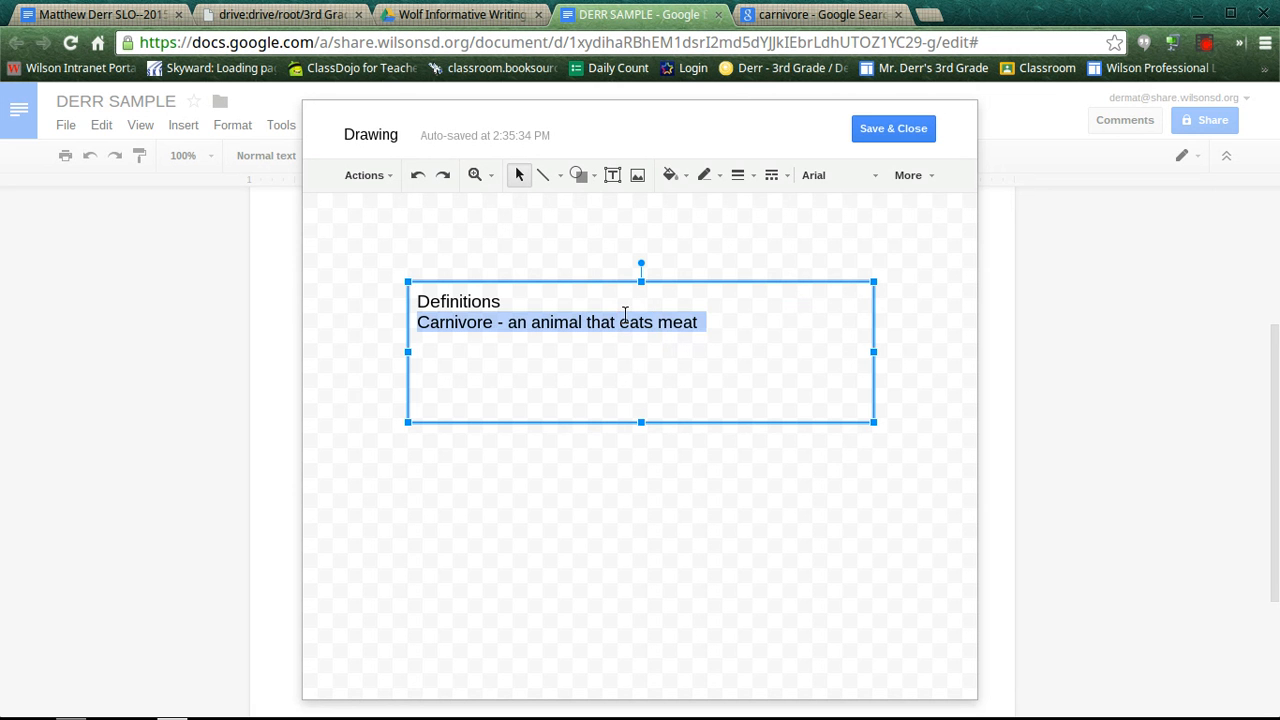
click(936, 175)
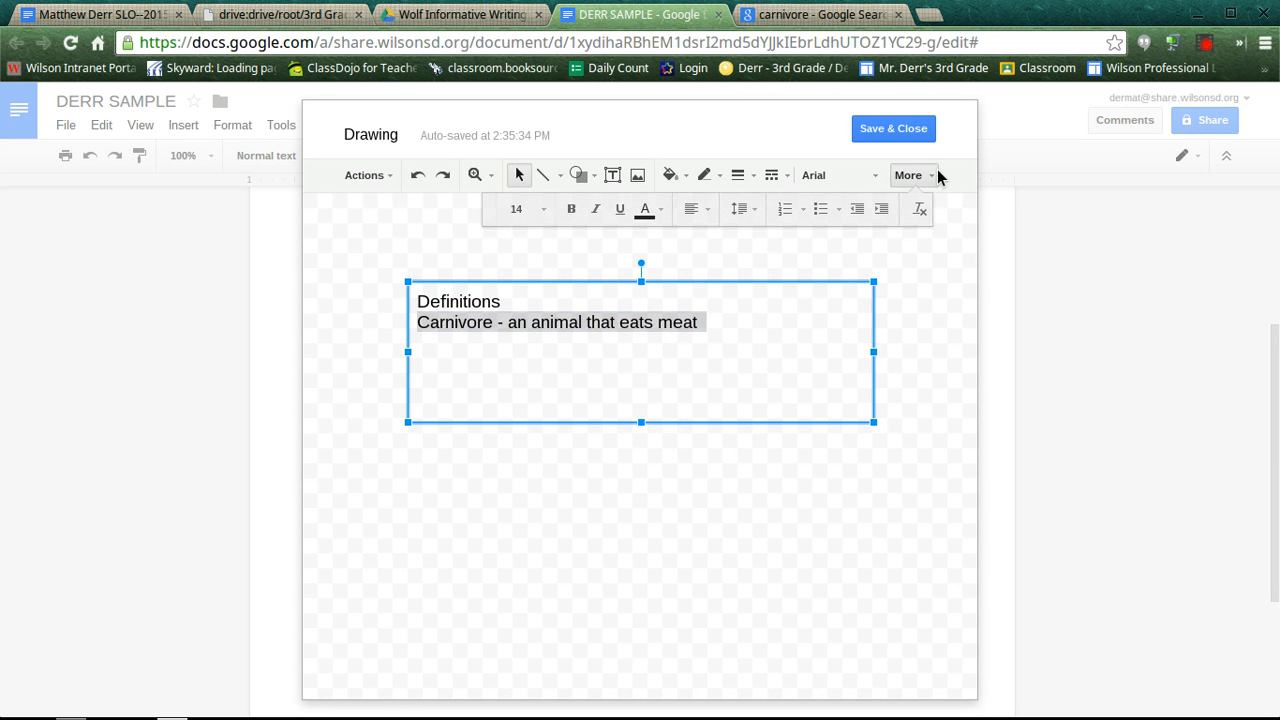
click(544, 210)
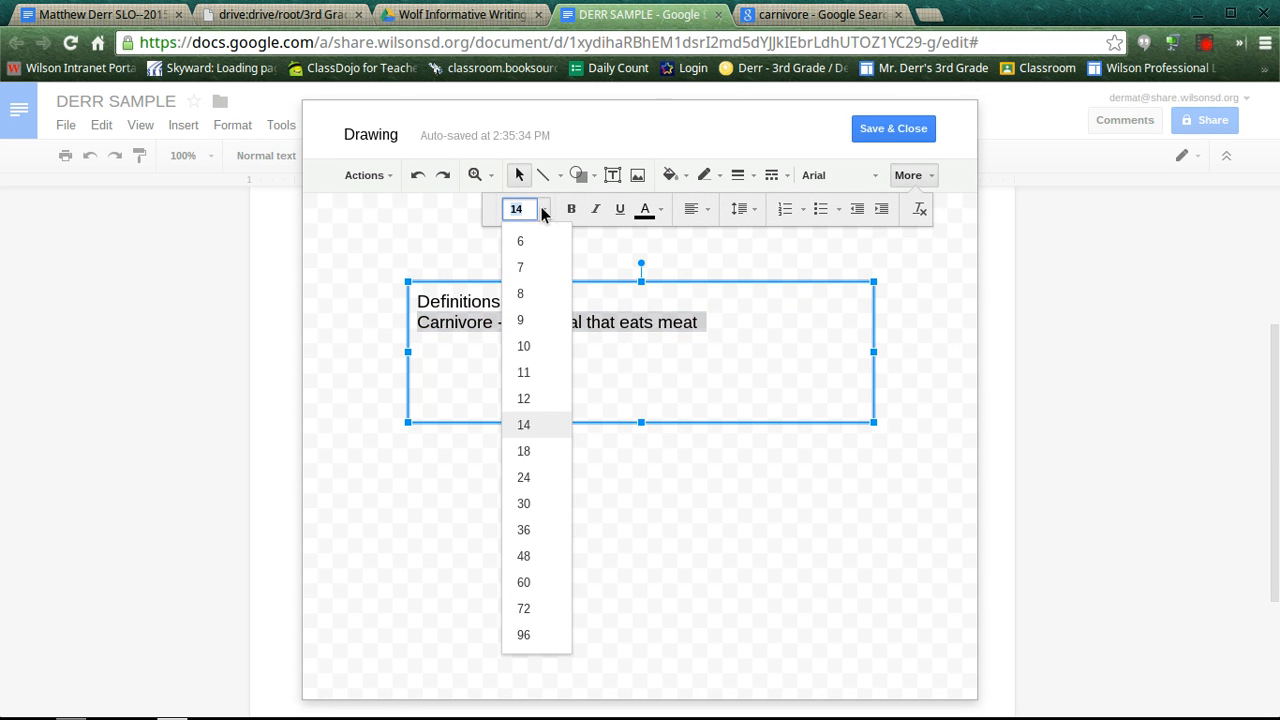
click(524, 399)
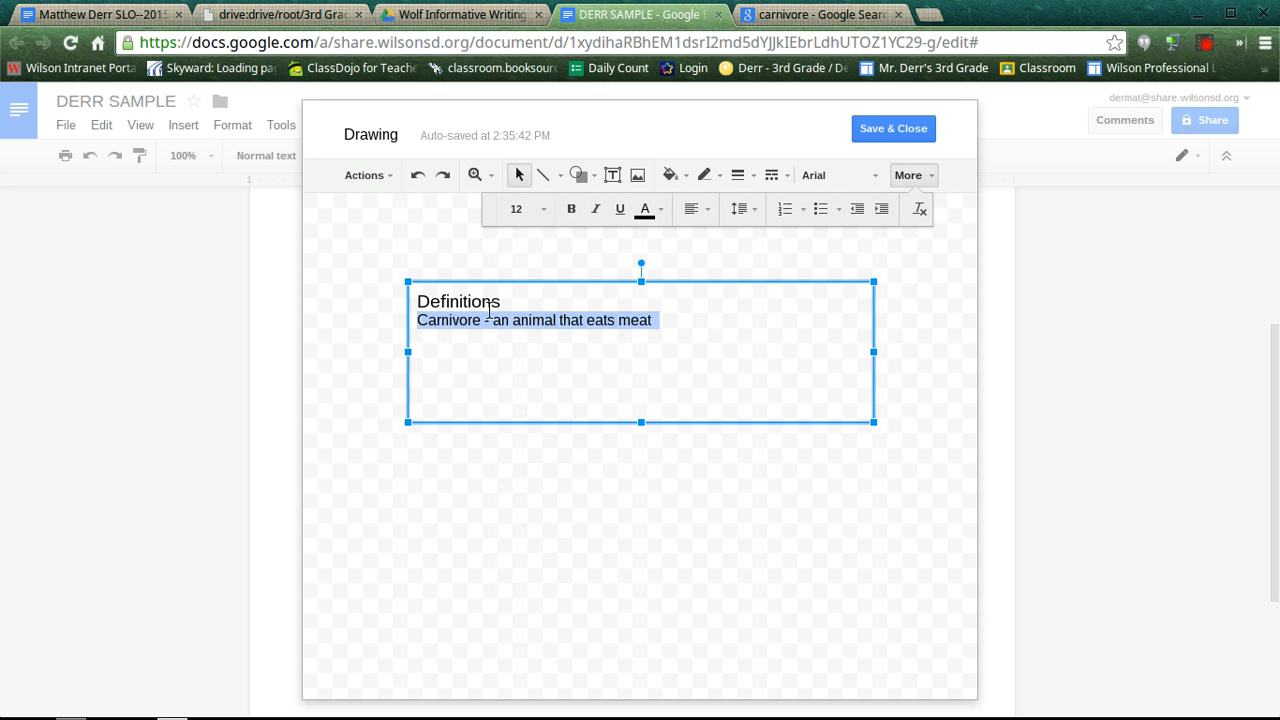
- Change the font of all text in the box to Bubblegum Sans
key(ctrl+a)
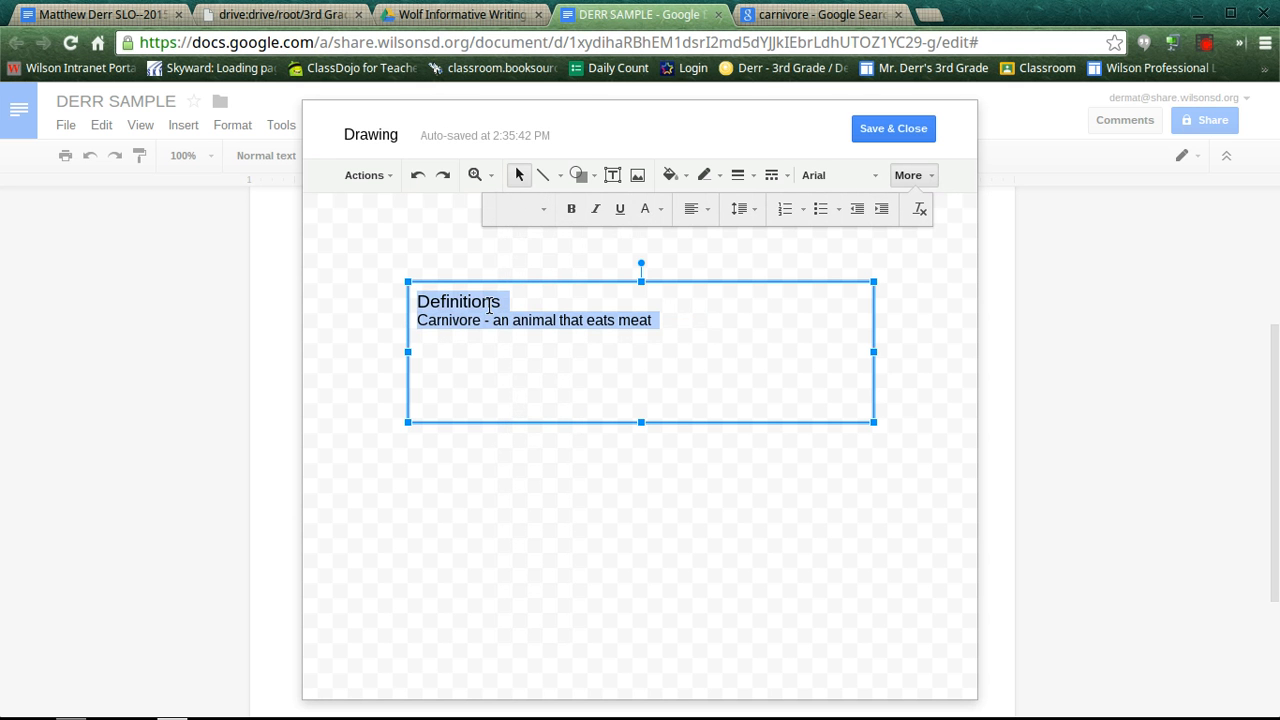
click(814, 175)
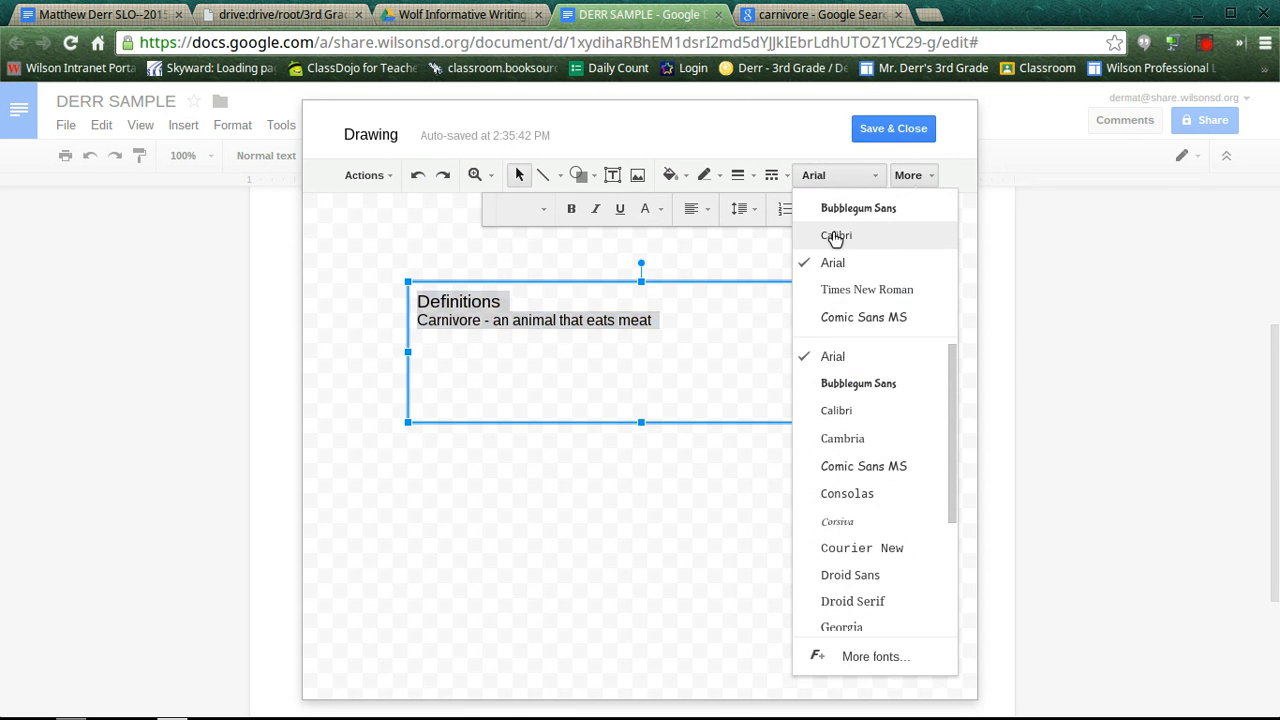
click(849, 210)
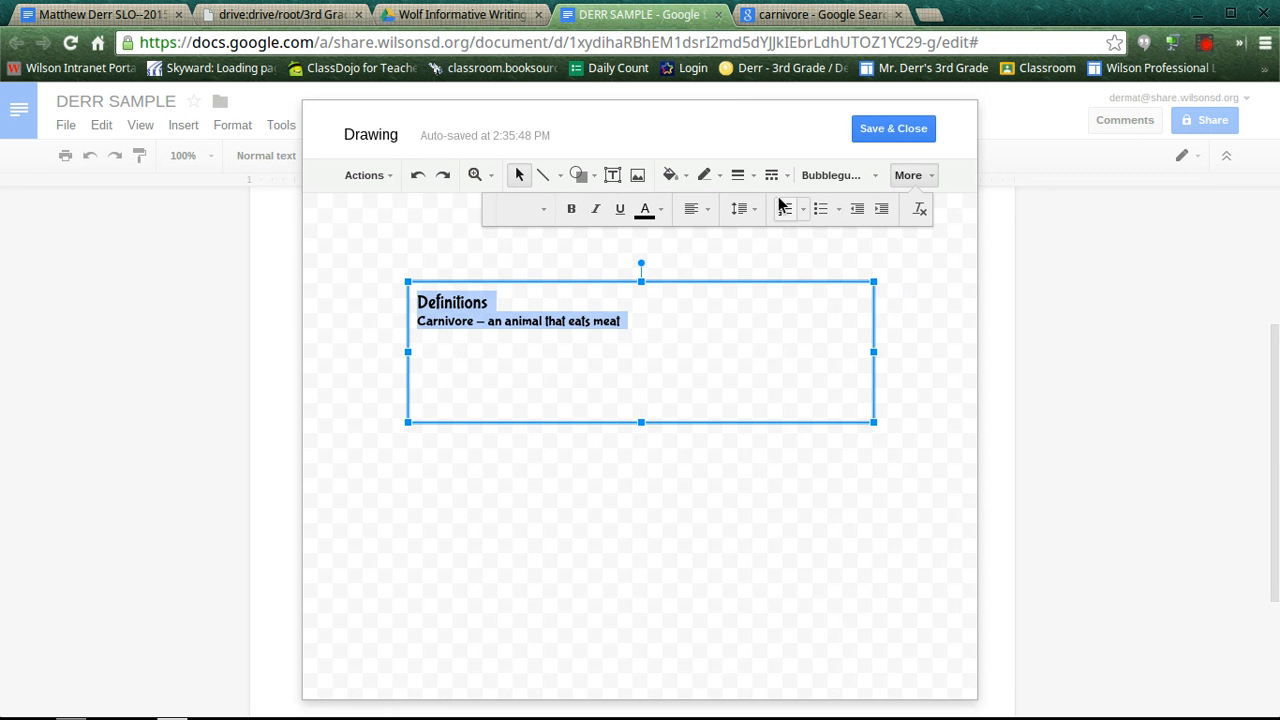
click(595, 510)
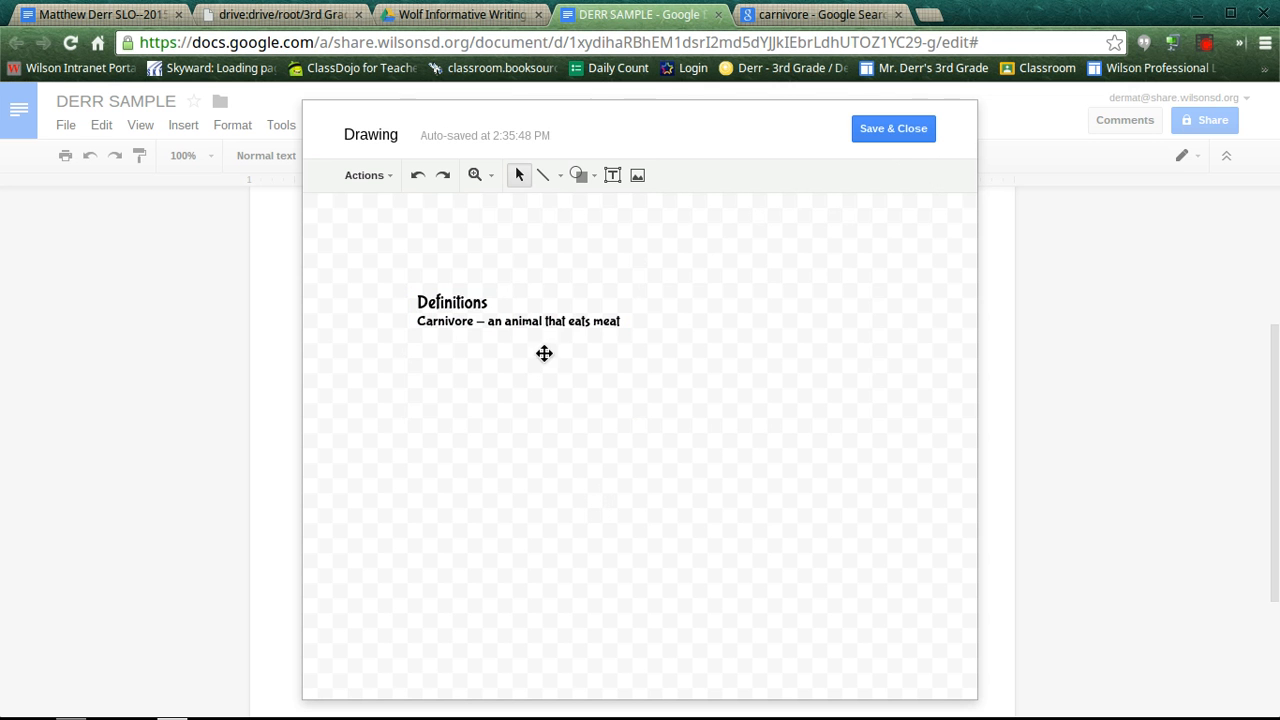
- Give the Definitions text box a black outline
click(568, 321)
double_click(568, 321)
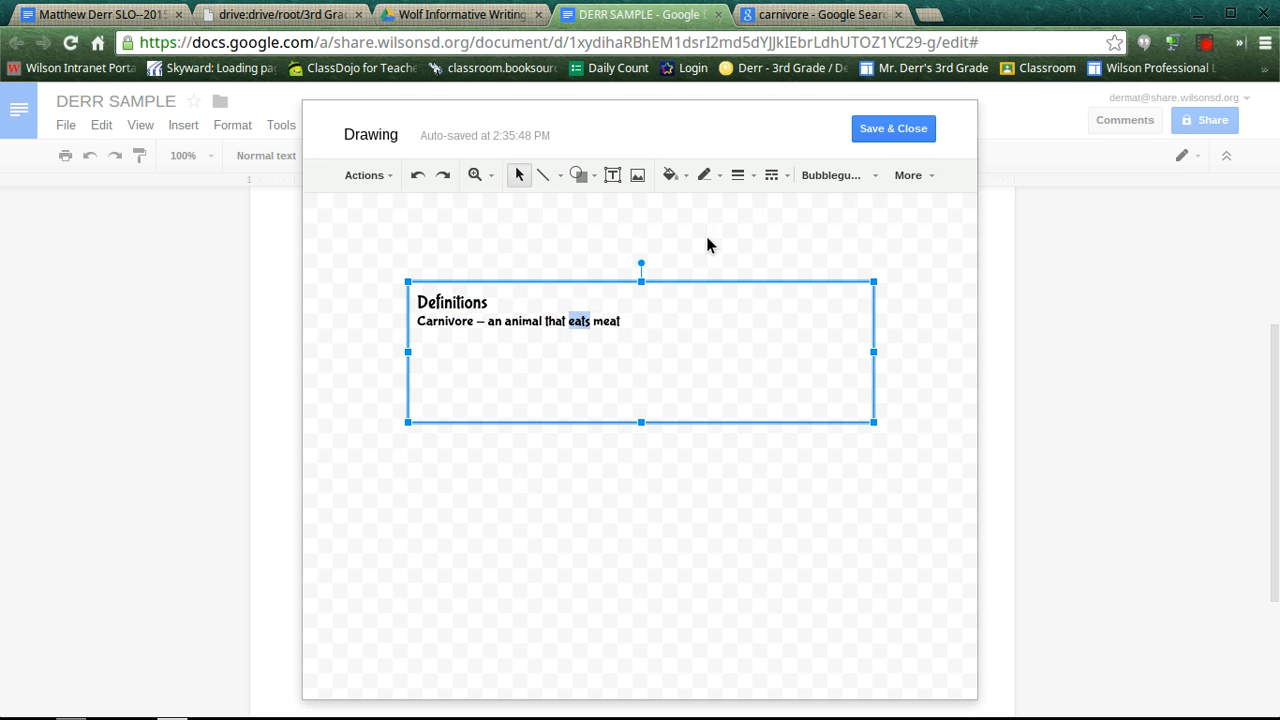
click(721, 184)
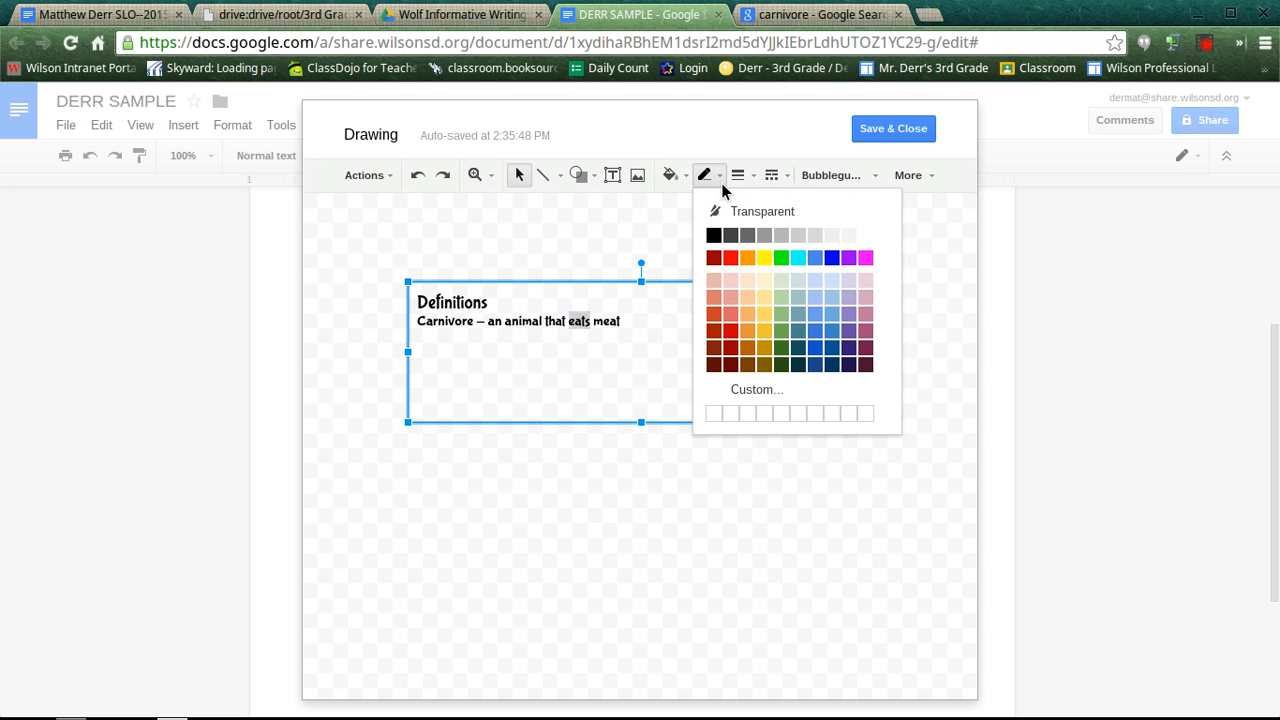
click(720, 240)
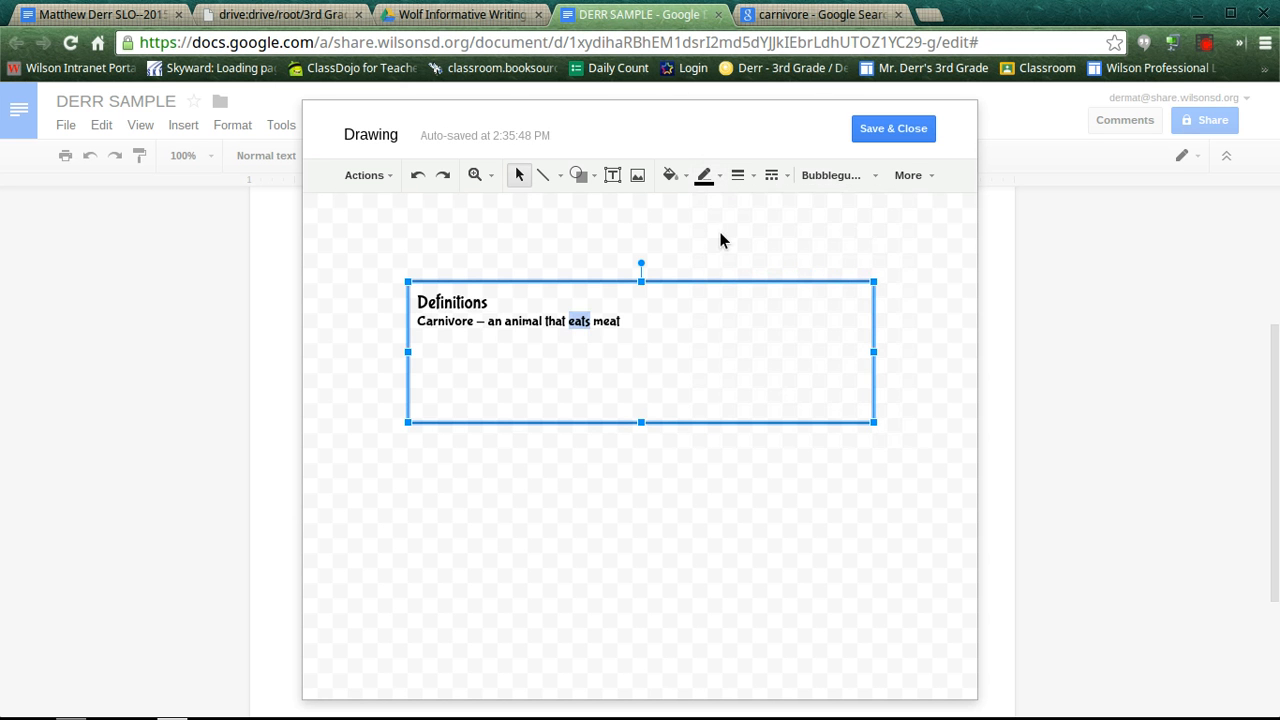
click(689, 459)
click(688, 376)
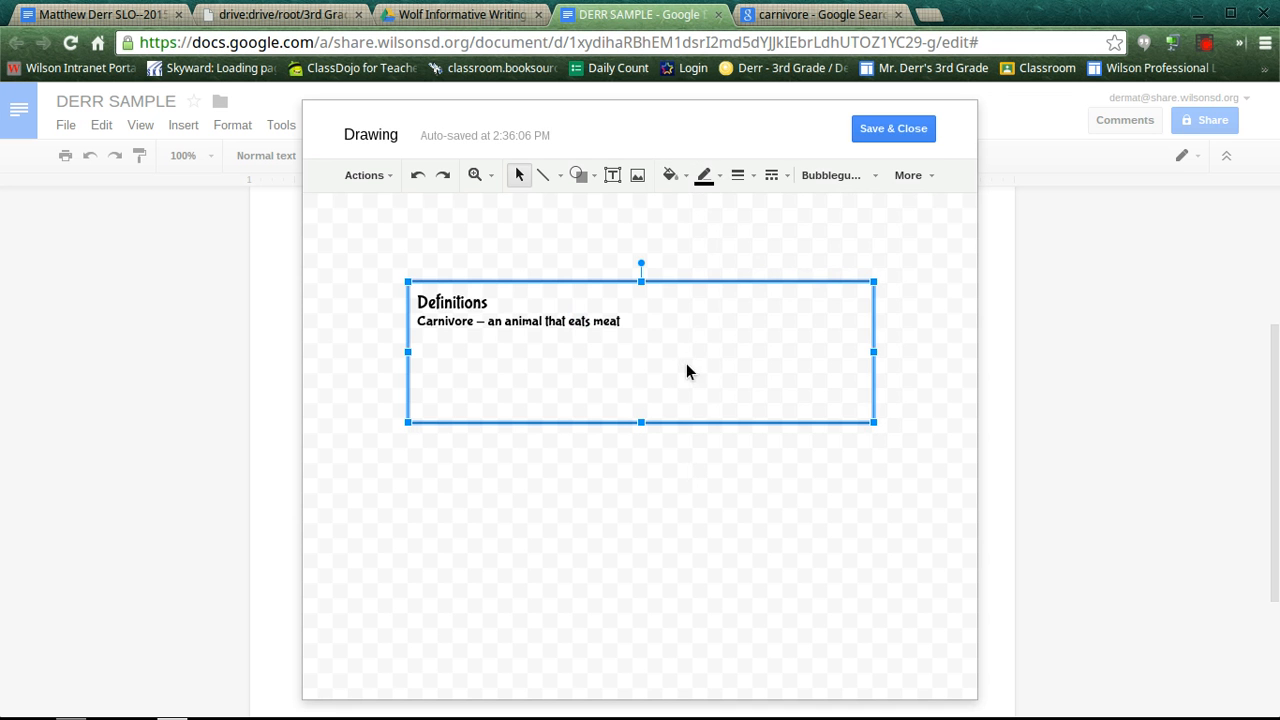
- Try yellow and green fills on the Definitions text box and settle on a cyan fill
click(690, 180)
click(730, 258)
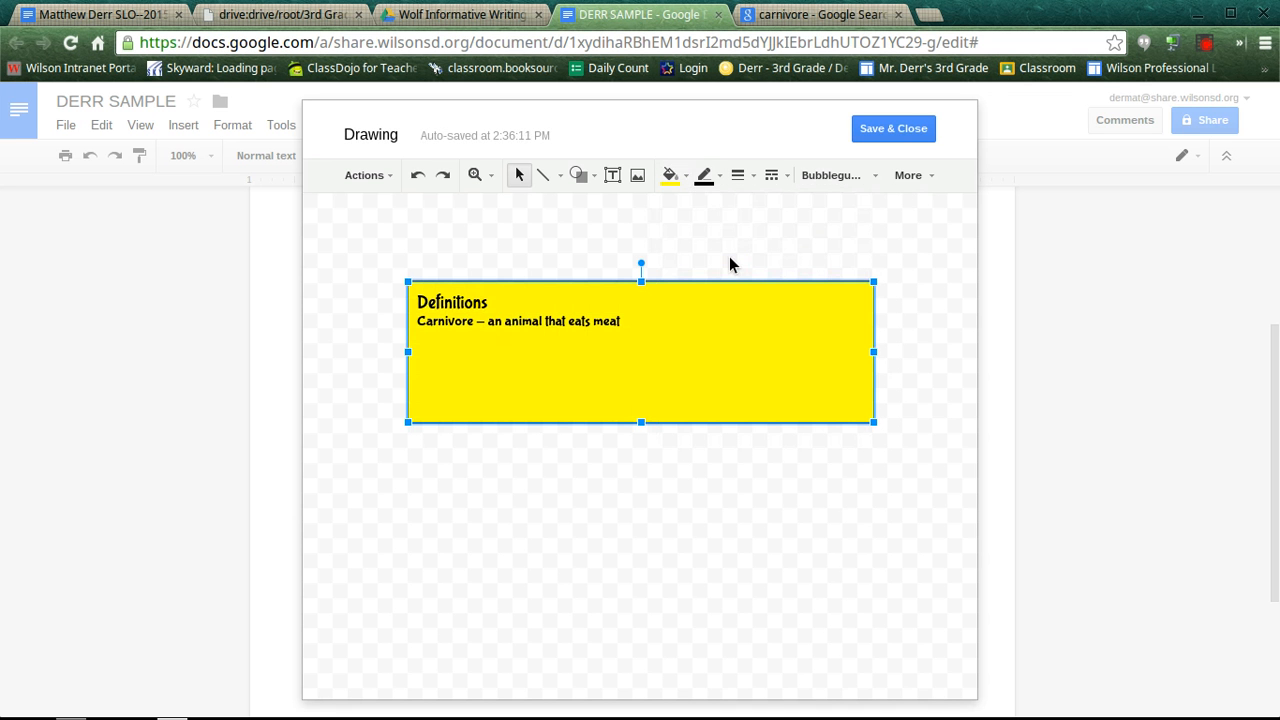
click(685, 177)
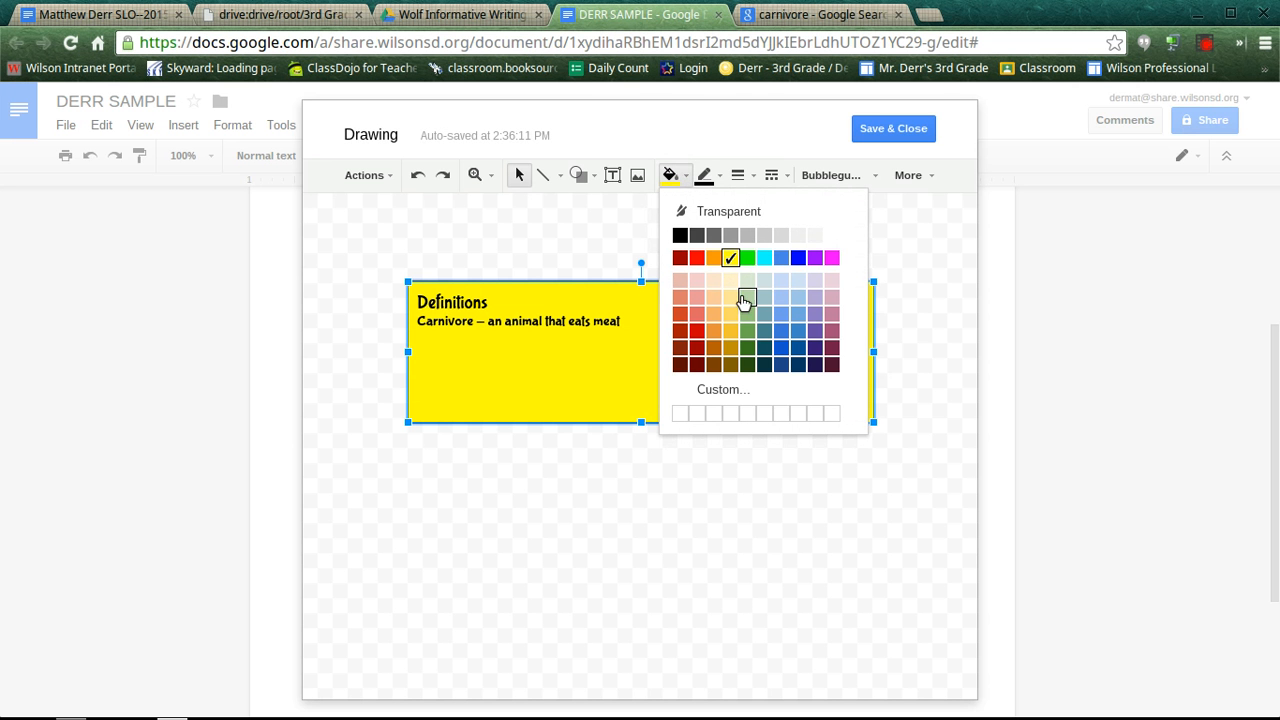
click(747, 258)
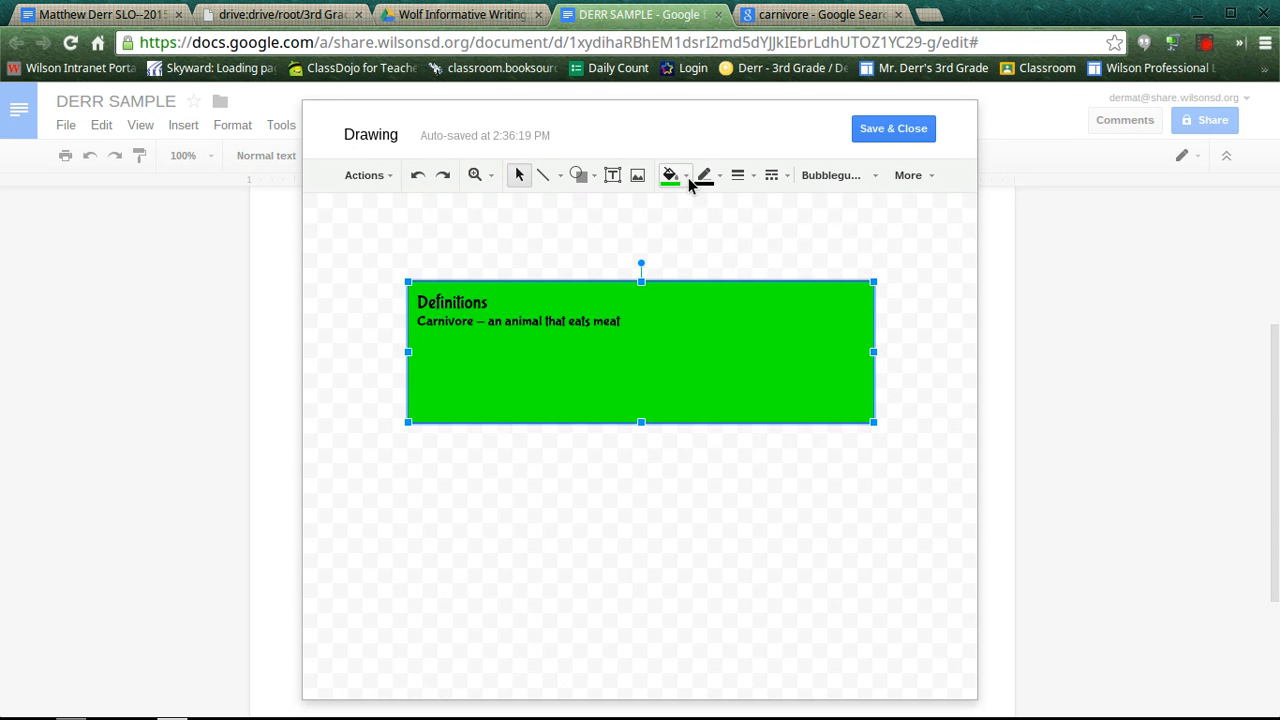
click(686, 177)
click(765, 259)
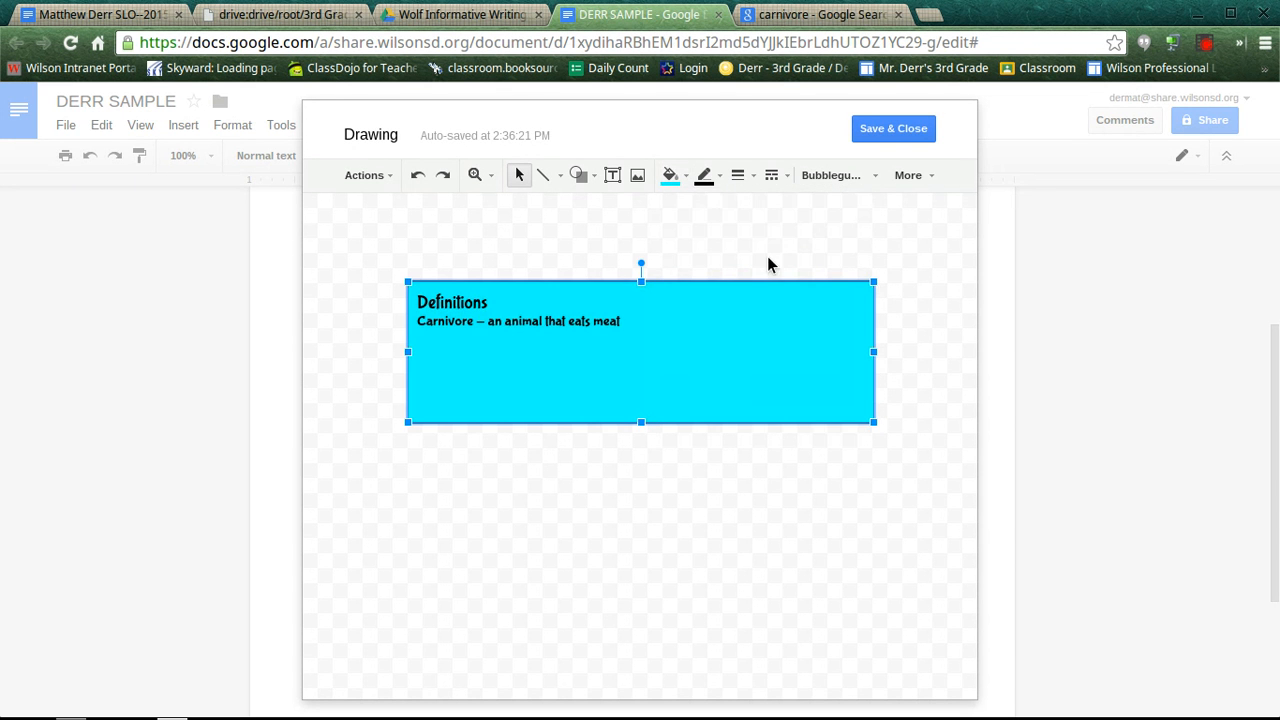
- Set the text box border to a 2px line weight with the long-dash style
click(706, 178)
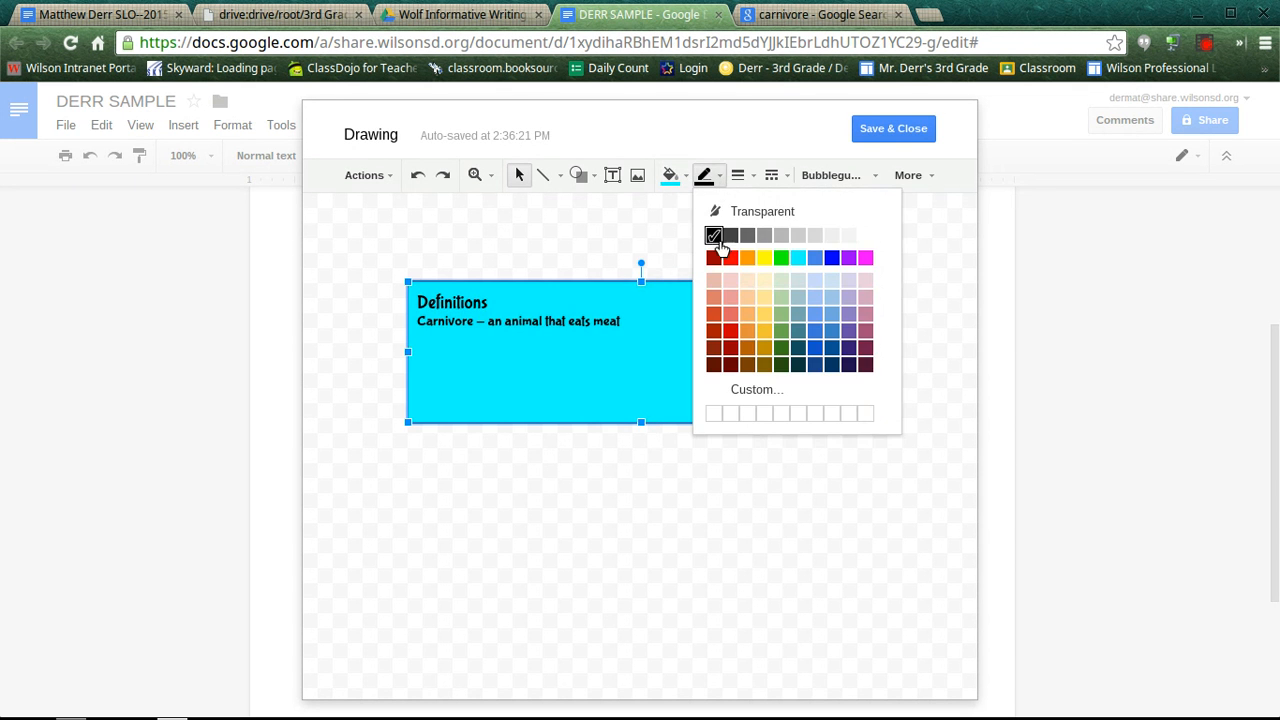
click(745, 180)
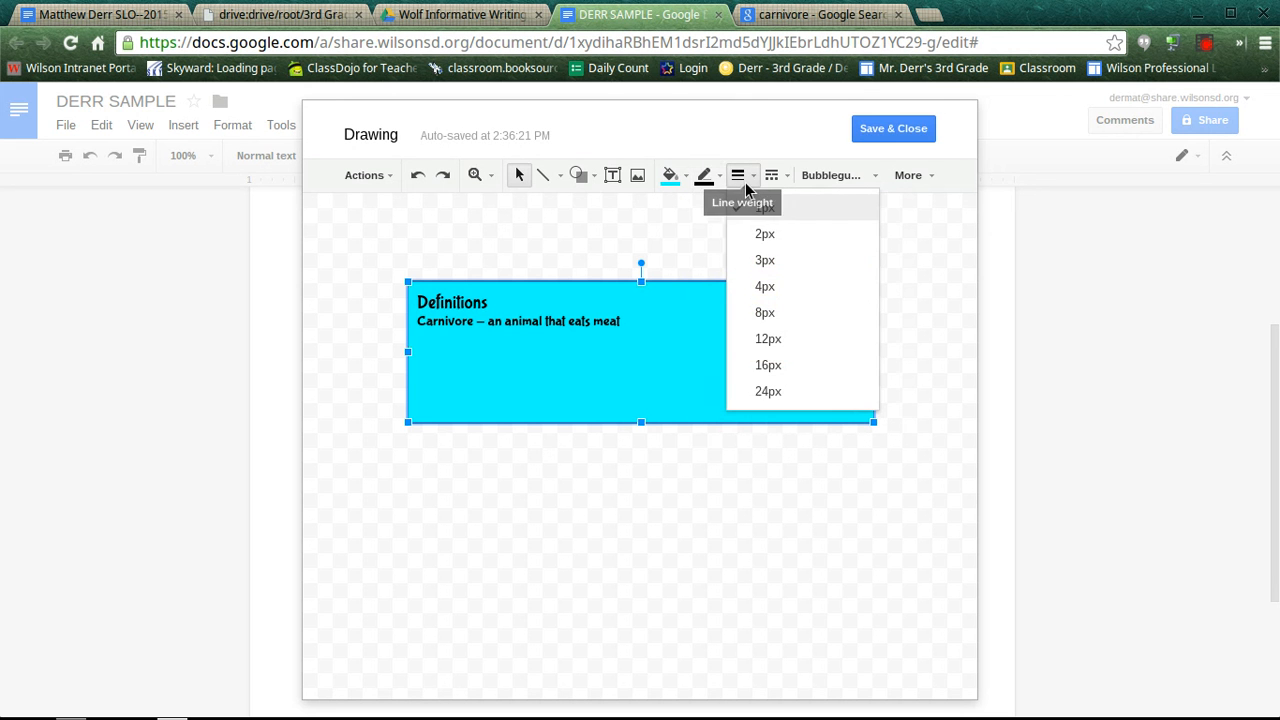
click(759, 235)
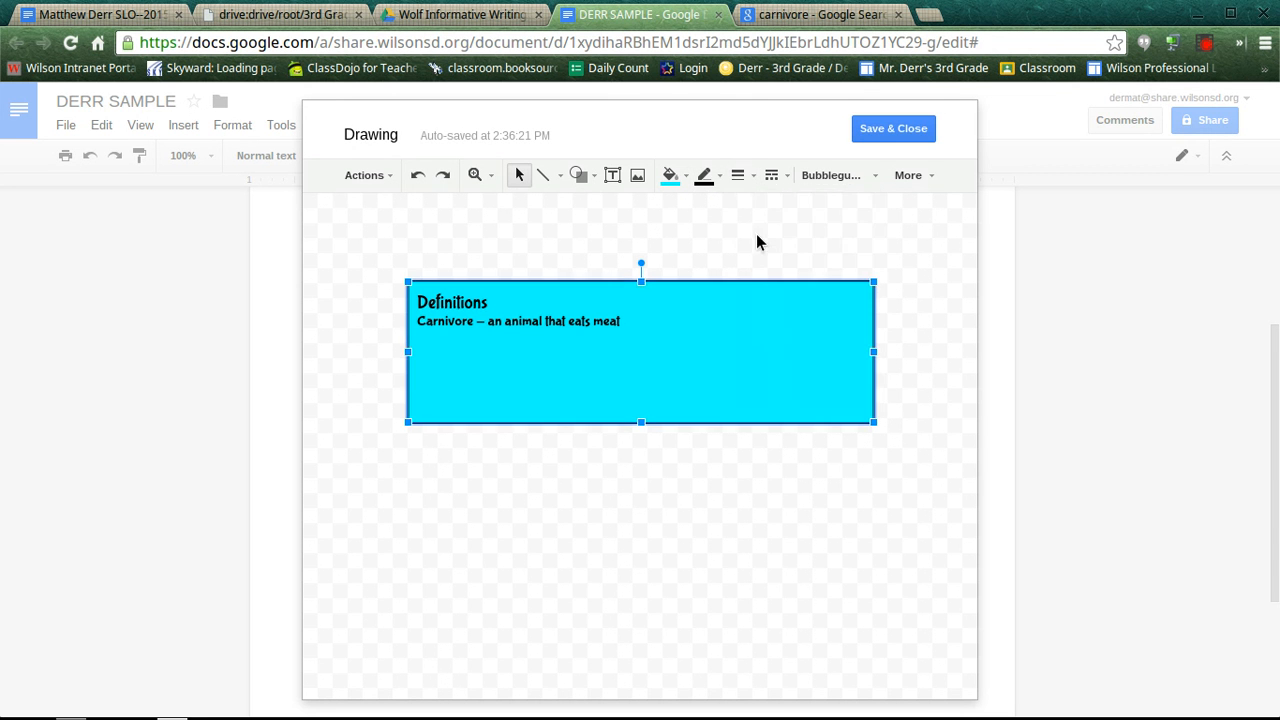
click(784, 177)
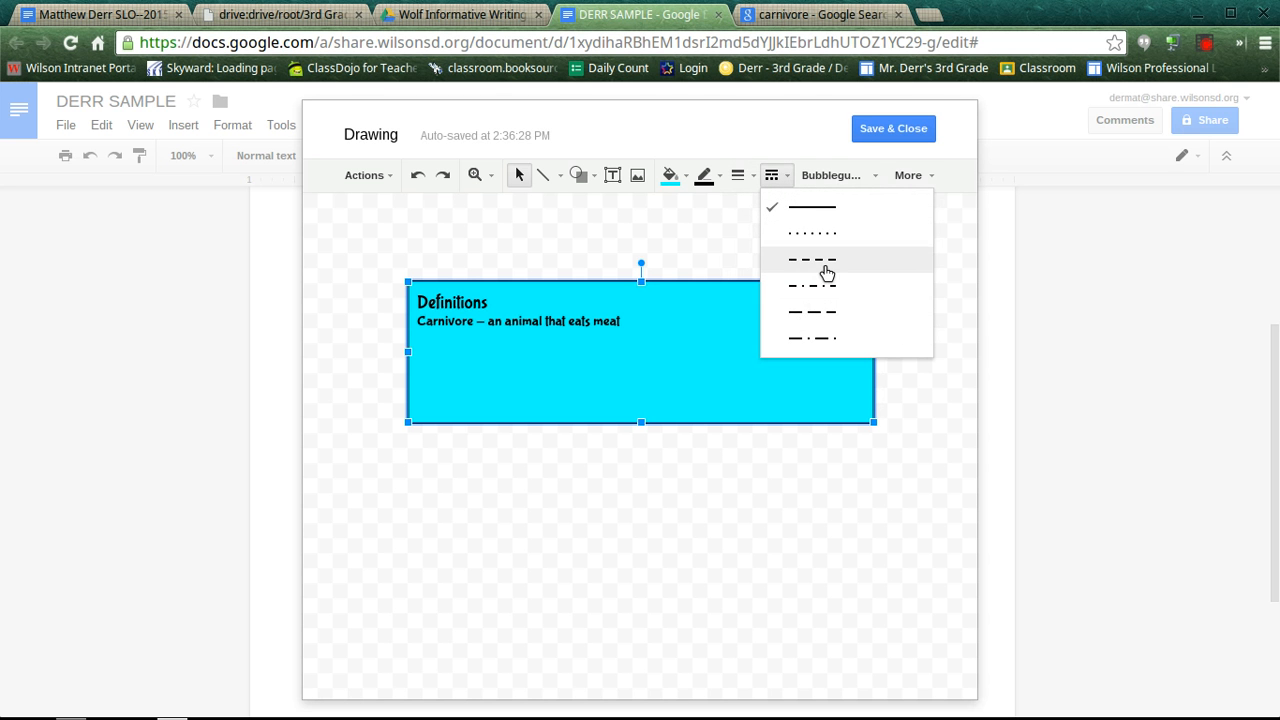
click(820, 316)
click(766, 466)
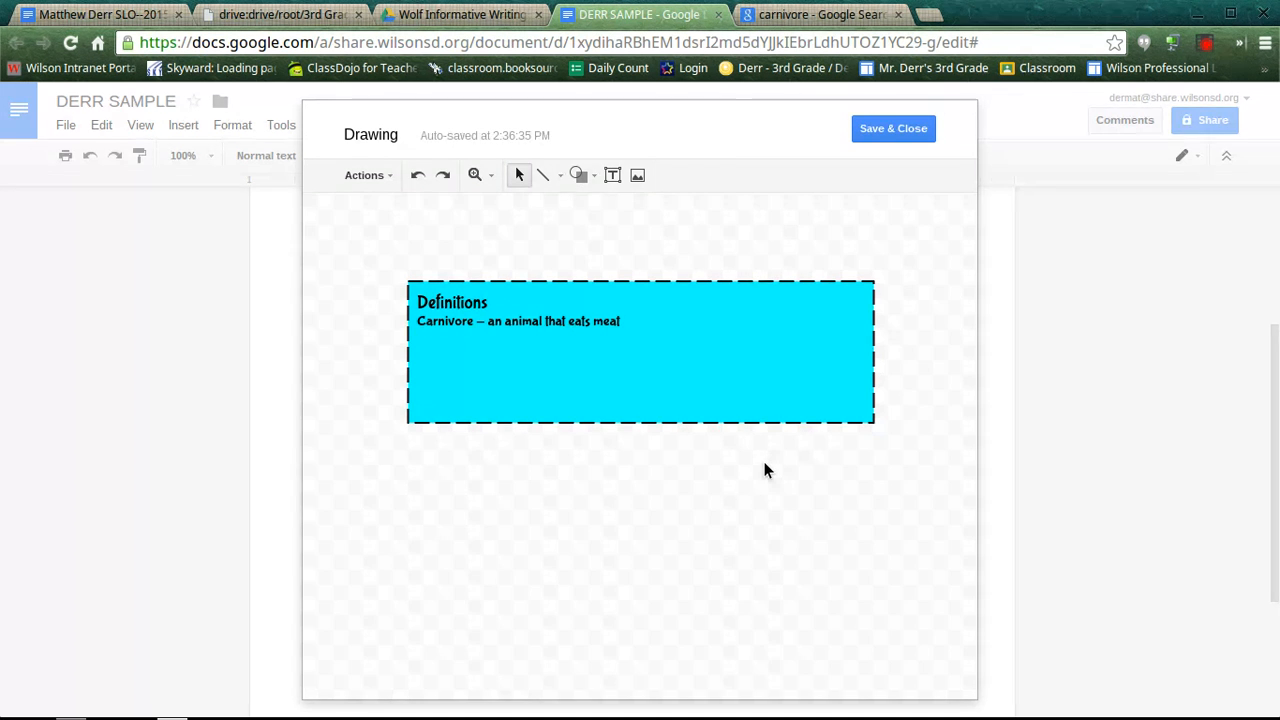
- Shrink the Definitions box to fit closely around its text and fill it with yellow, saving the drawing into the document
click(819, 392)
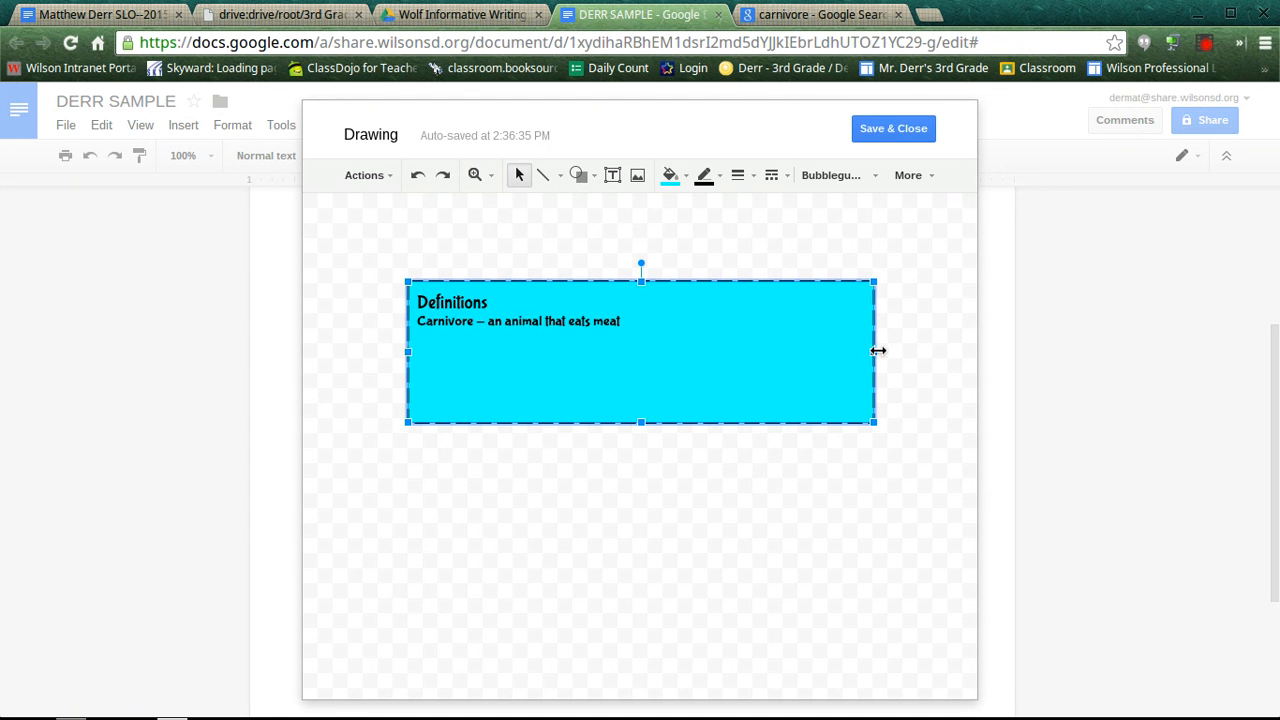
drag(878, 350, 664, 347)
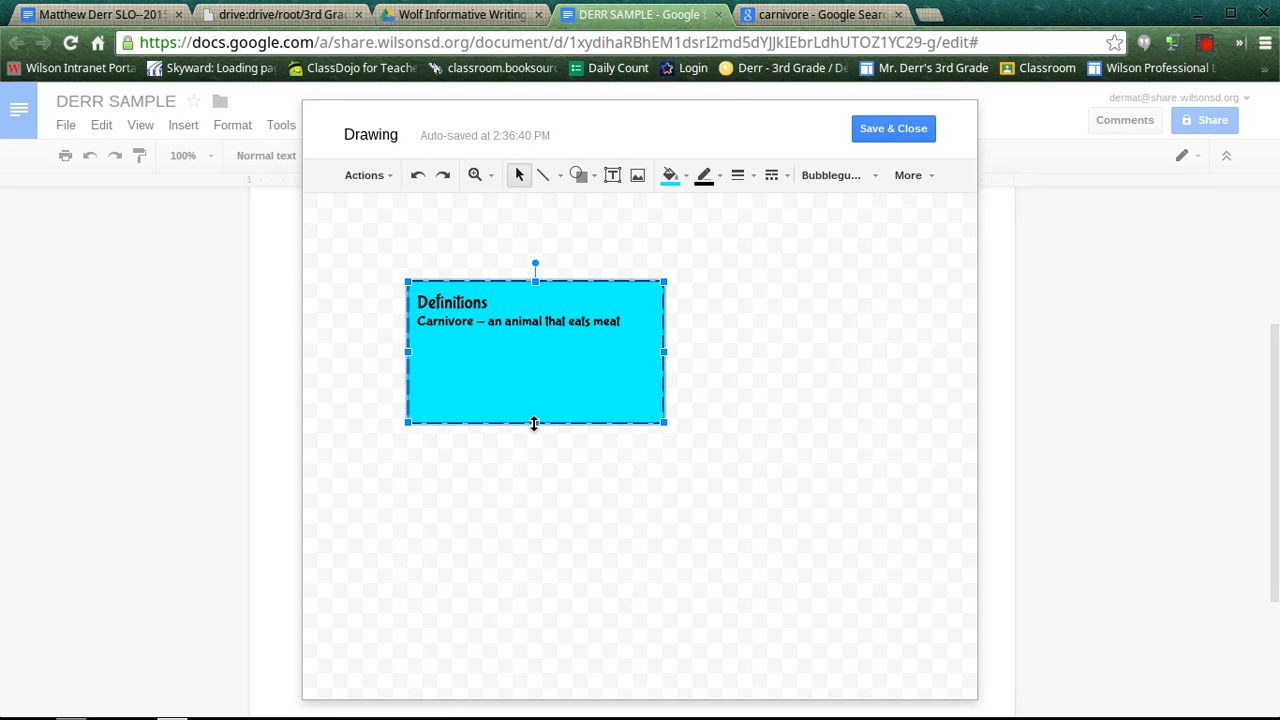
drag(534, 423, 552, 357)
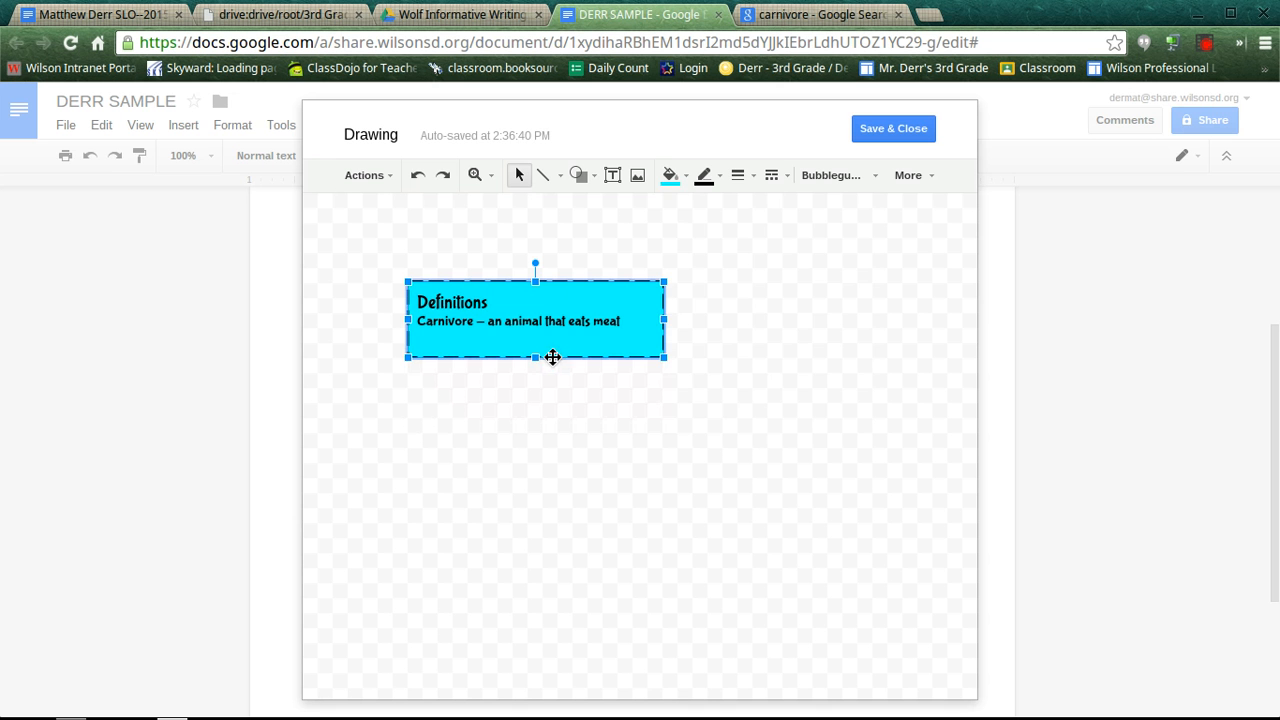
click(669, 175)
click(721, 248)
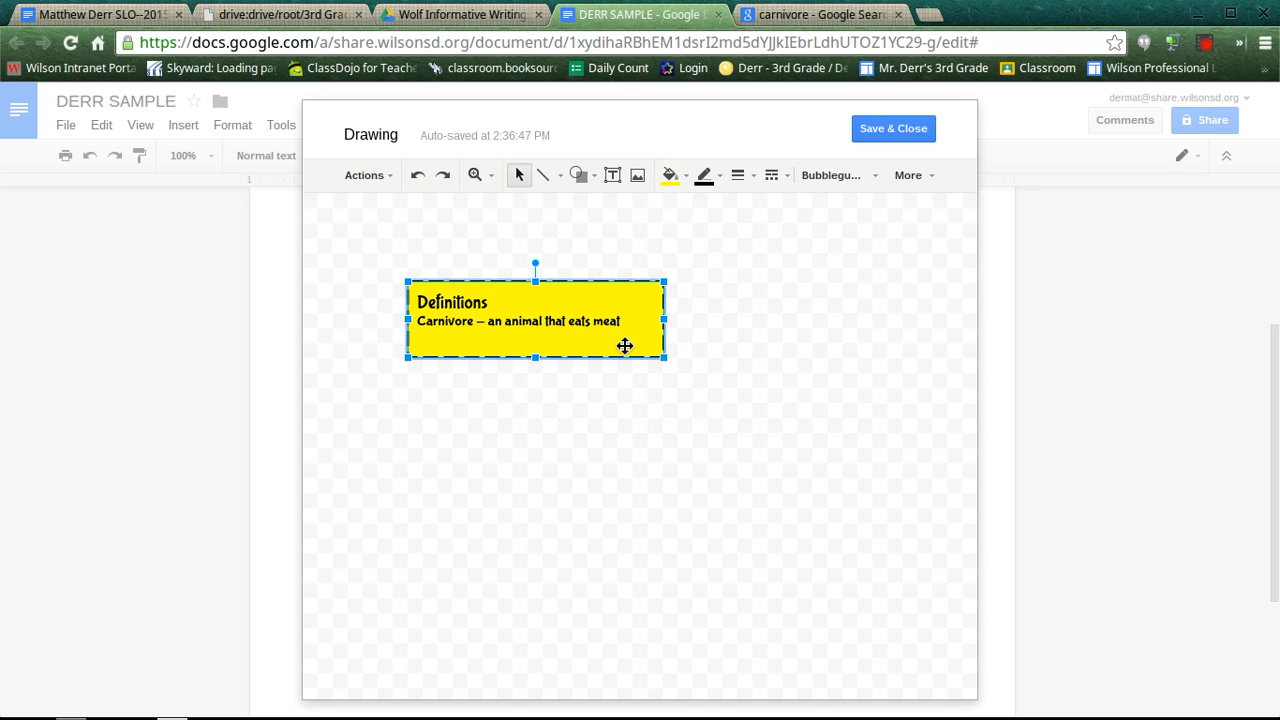
drag(536, 357, 537, 346)
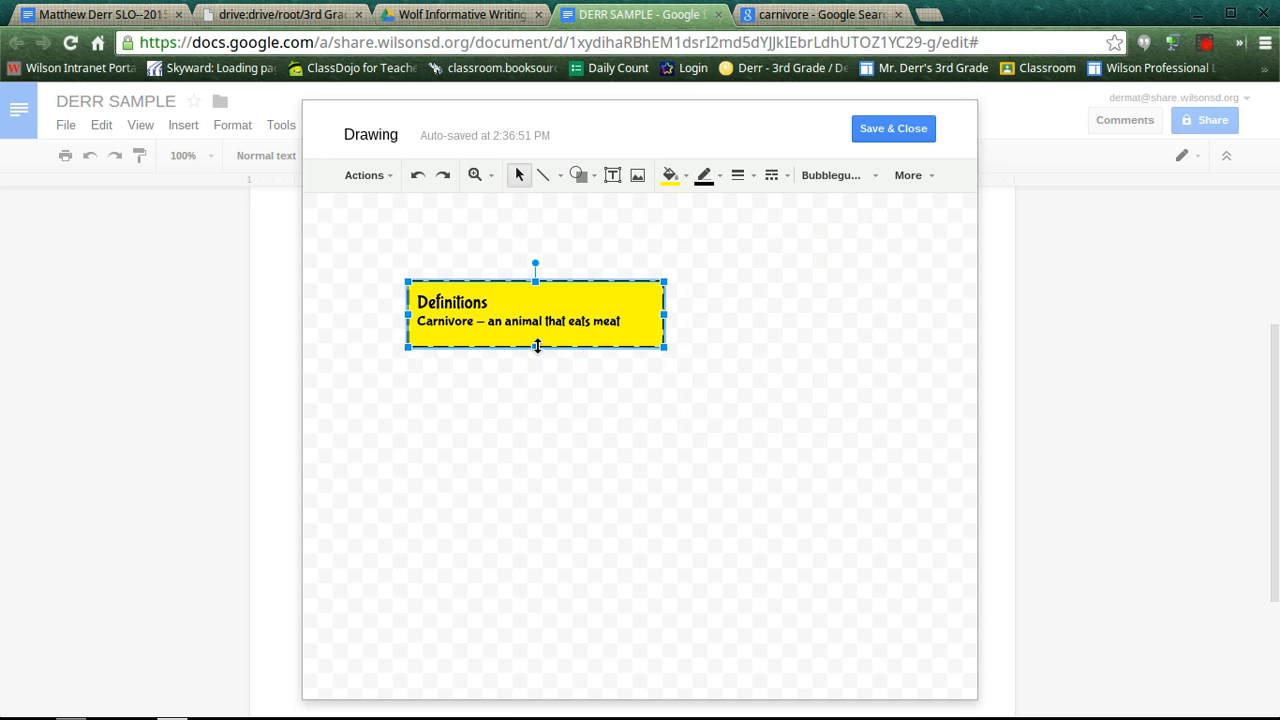
click(542, 396)
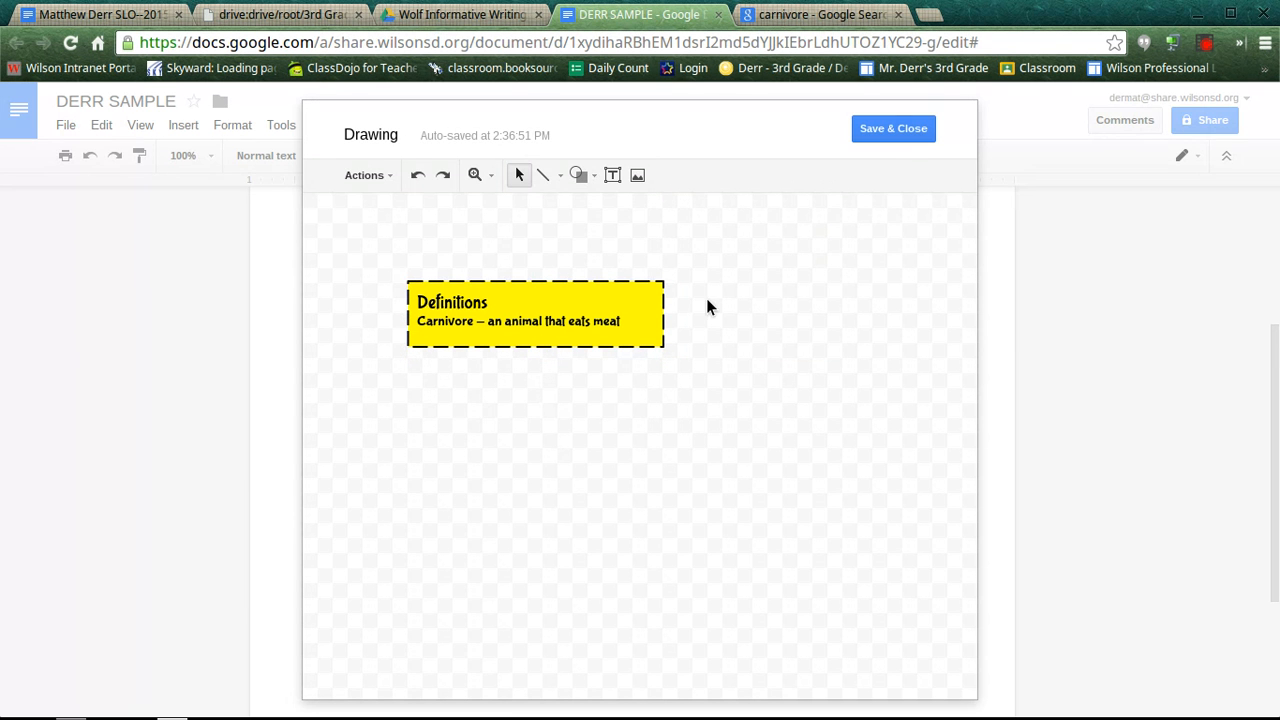
click(900, 136)
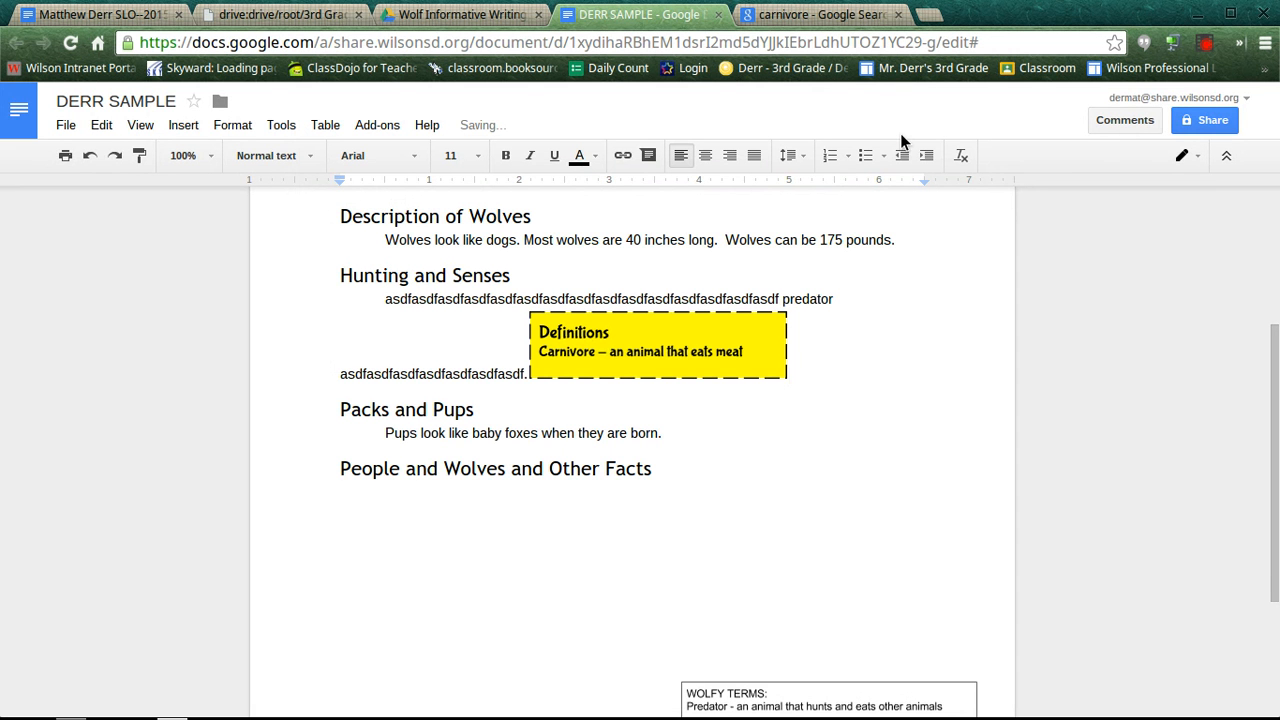
- Set the Definitions drawing to wrap text and move it to the right side of the page beside the Packs and Pups section
click(631, 341)
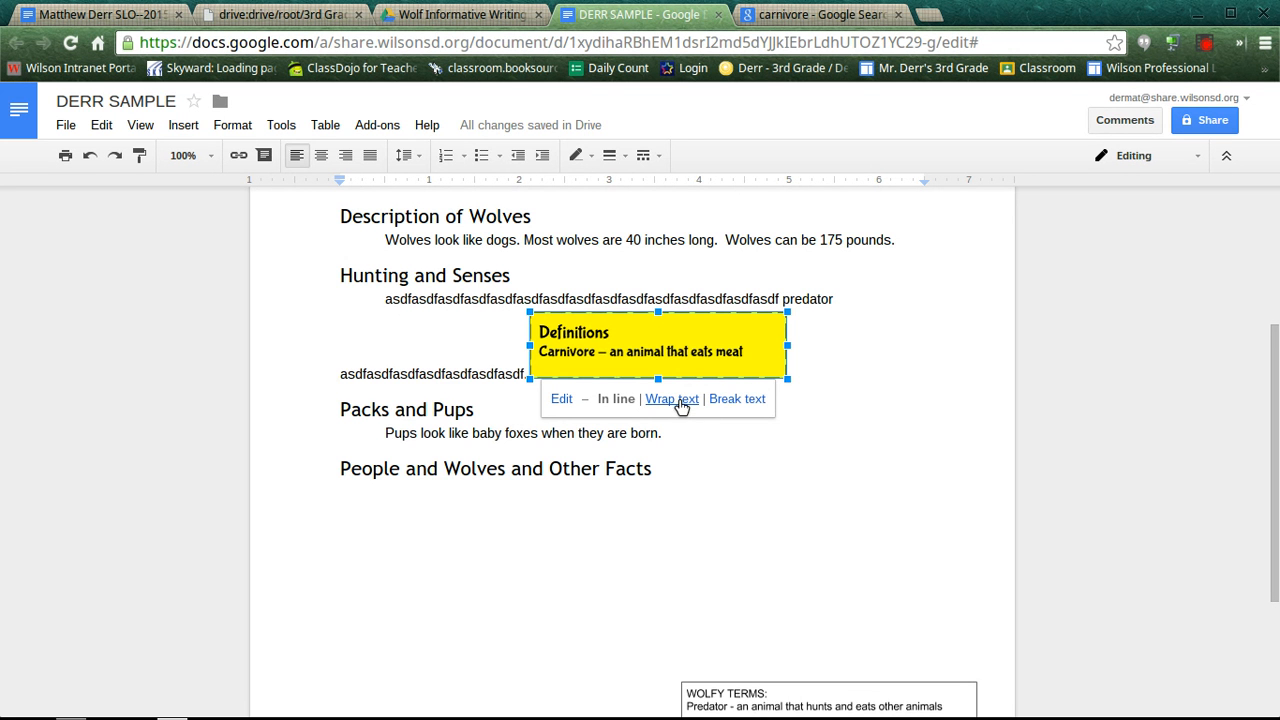
click(678, 399)
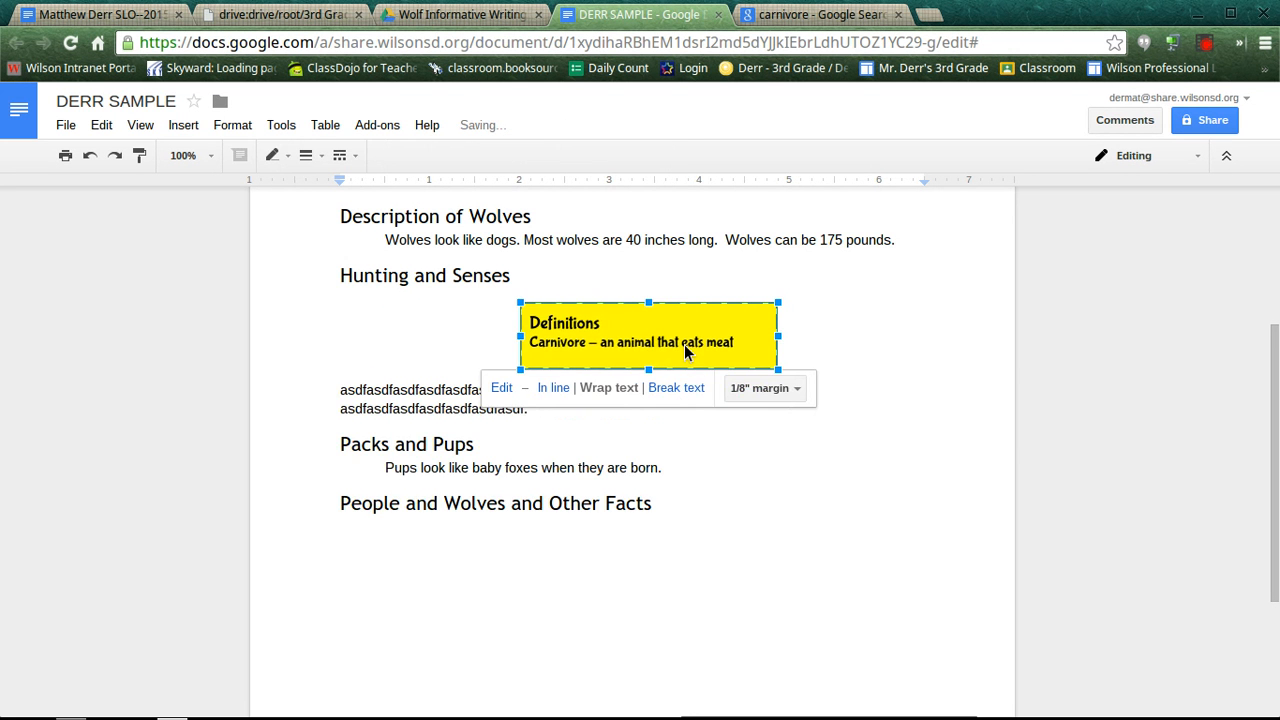
mouse_move(684, 344)
mouse_down()
mouse_move(887, 344)
mouse_move(887, 367)
mouse_up()
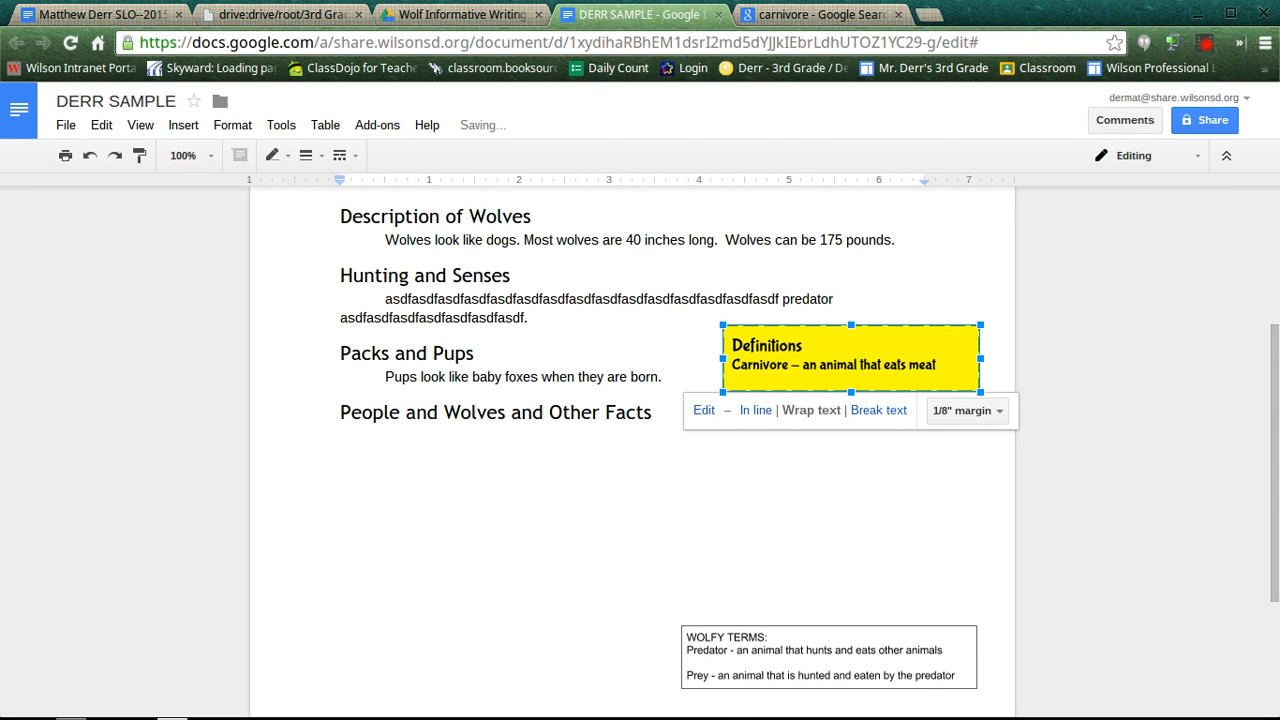
click(880, 459)
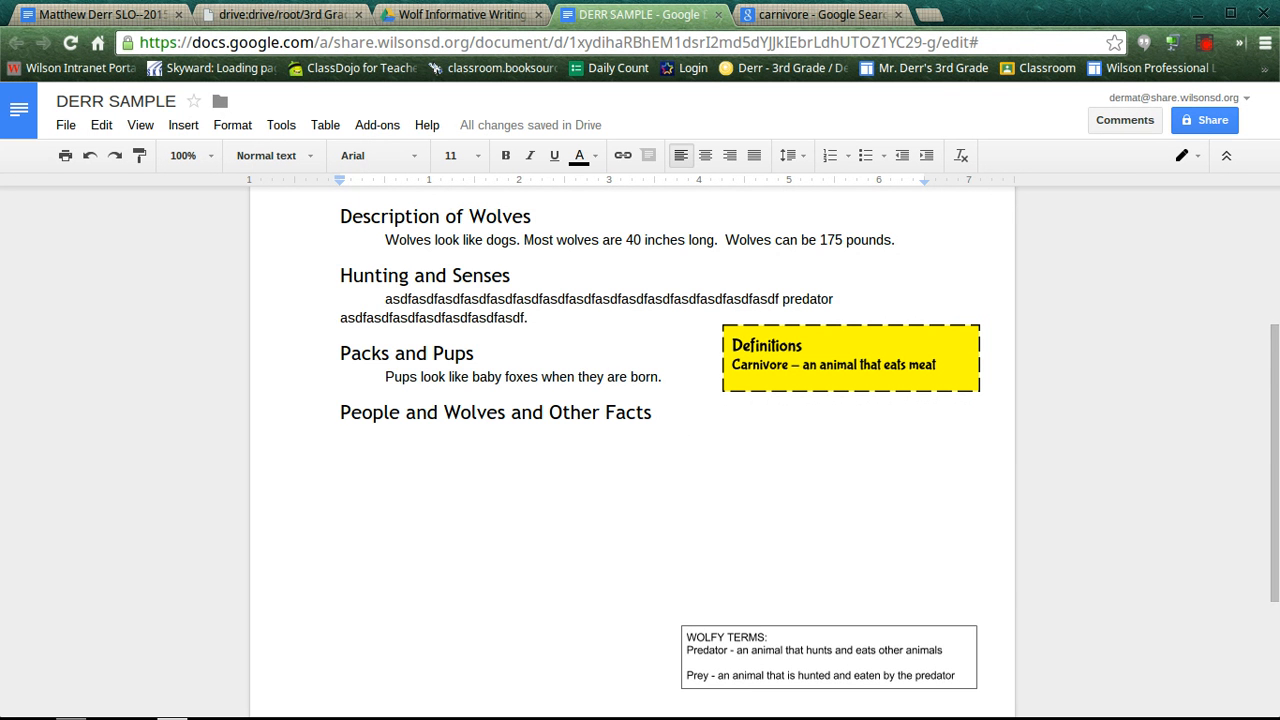
scroll(880, 459, down, 2)
scroll(880, 459, up, 5)
scroll(880, 459, down, 1)
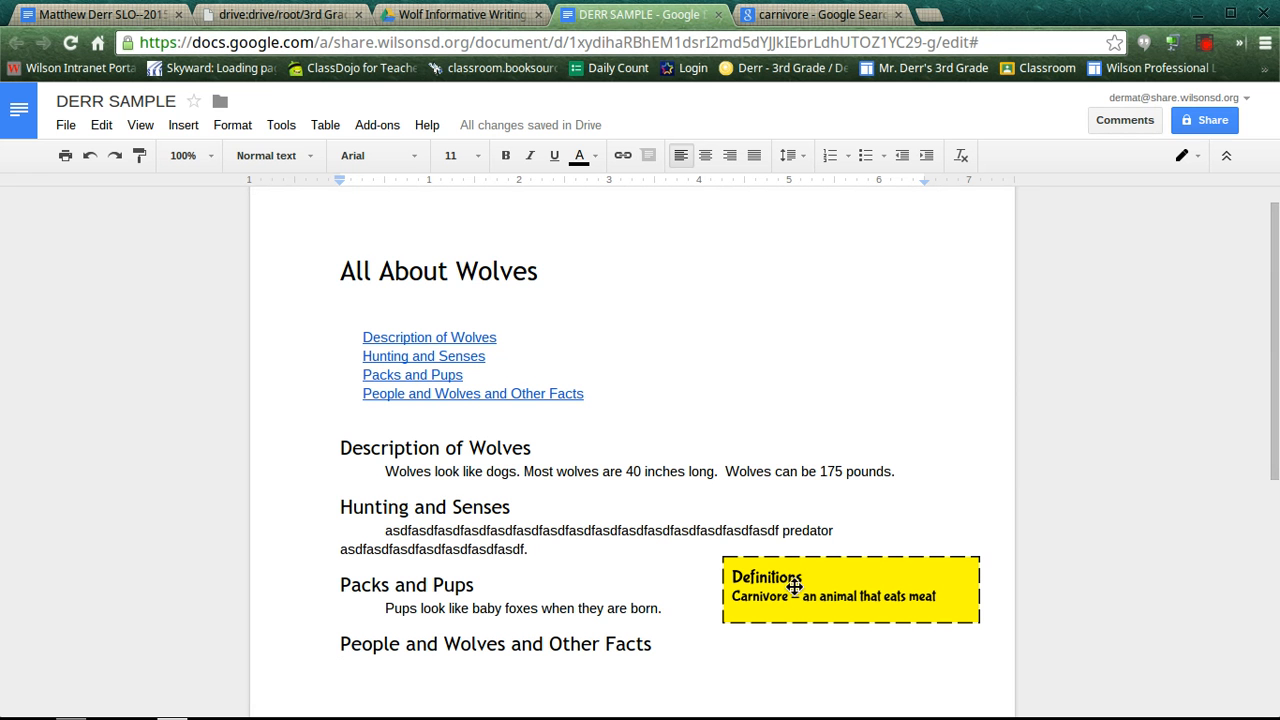
click(197, 121)
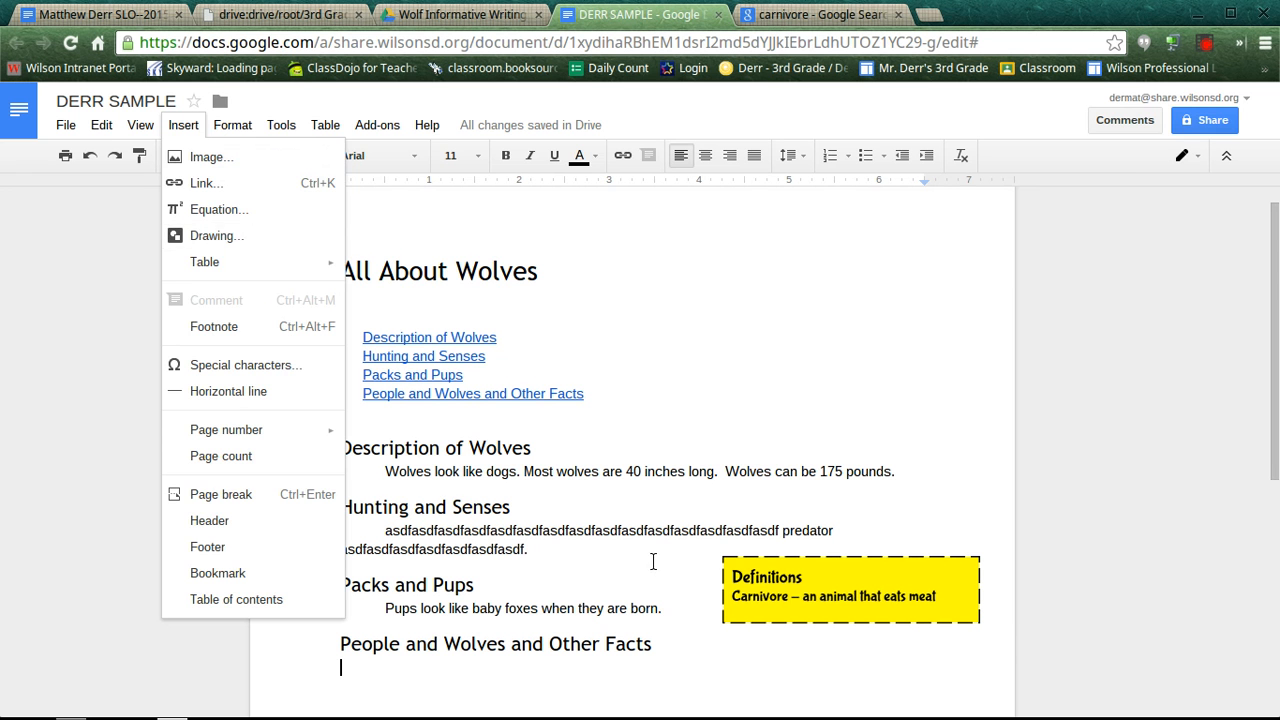
- Reopen the placed Definitions drawing for editing, and save and close it again
click(803, 606)
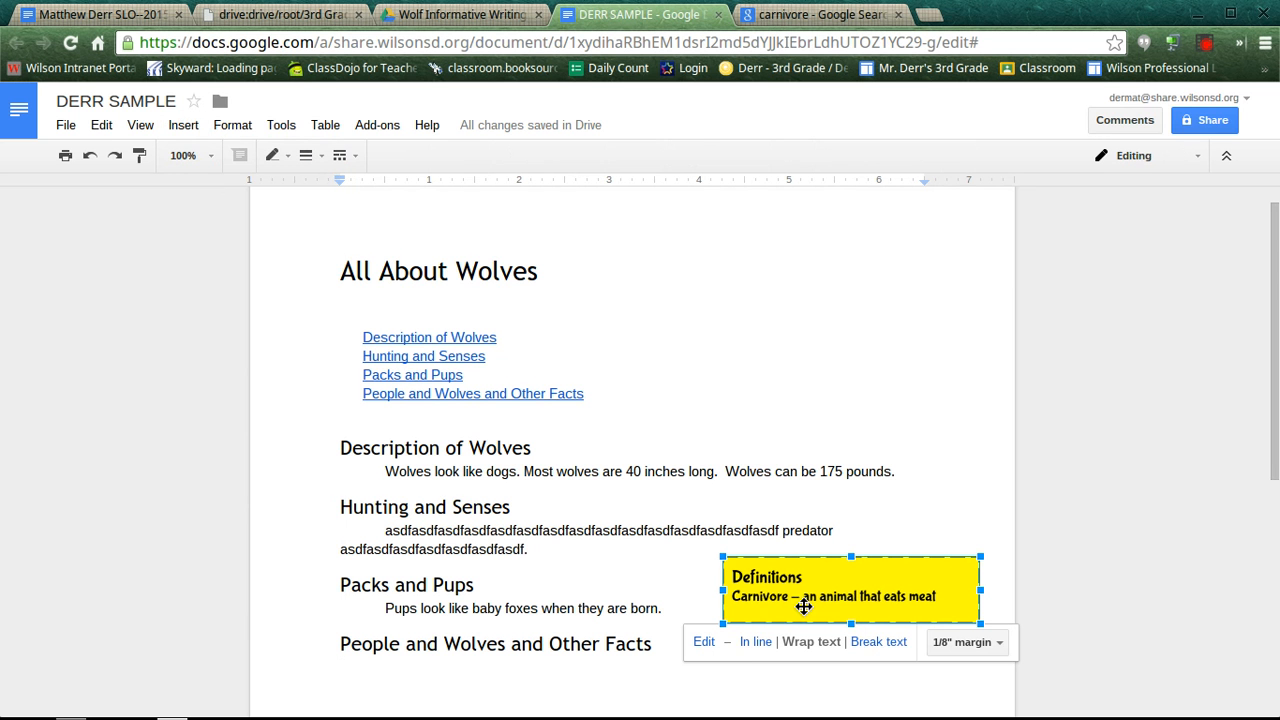
click(704, 642)
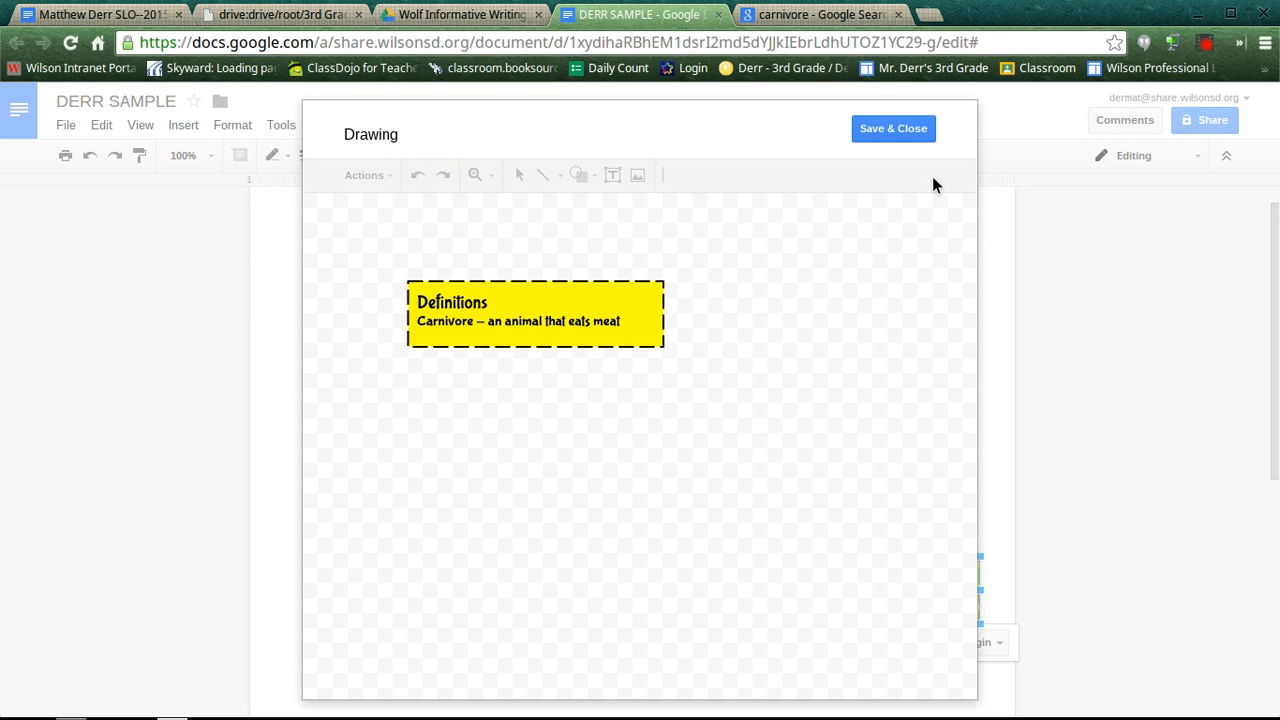
click(894, 130)
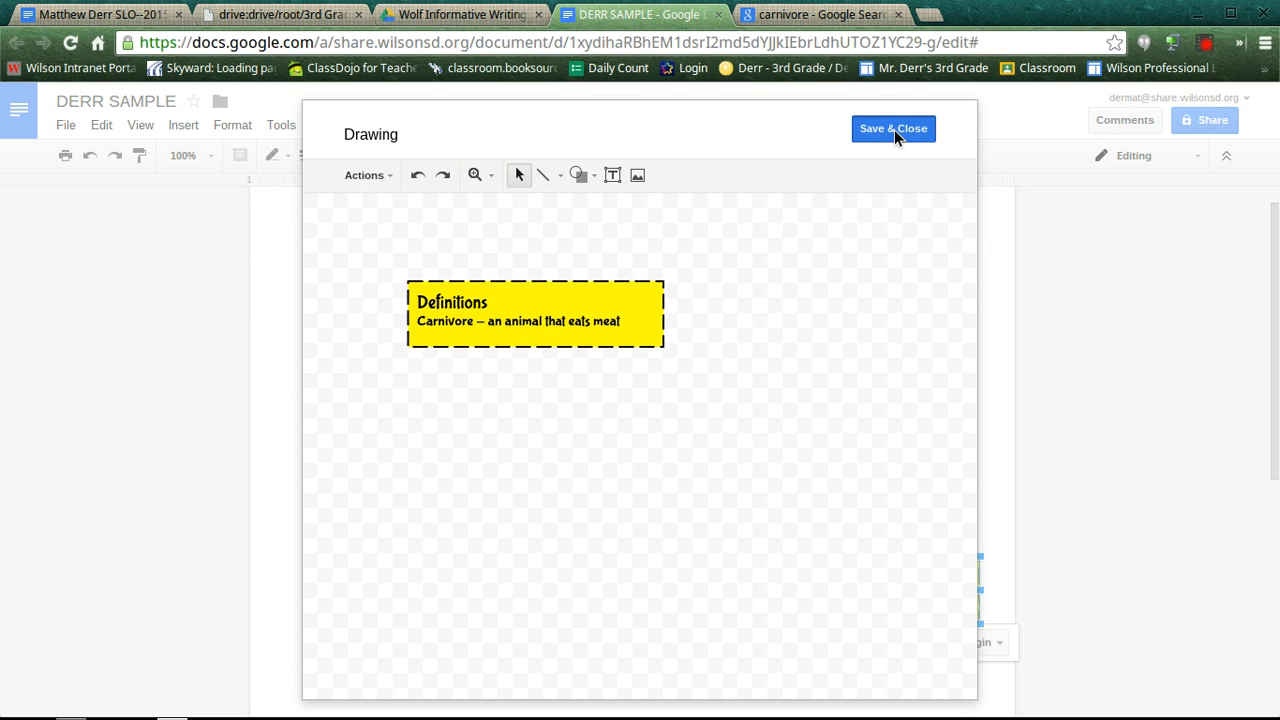